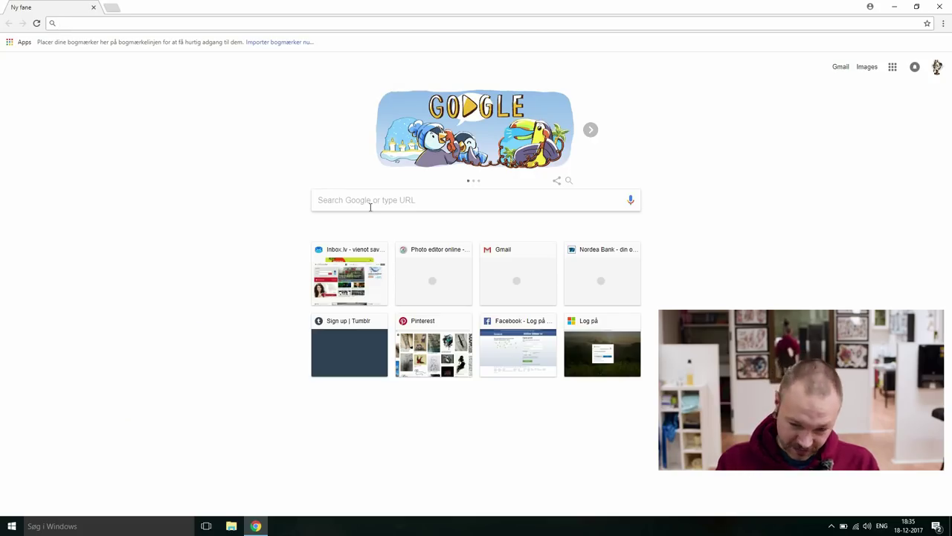
- Search Google for 'rose' and show the image results
{"action": "left_click", "coordinate": [368, 203]}
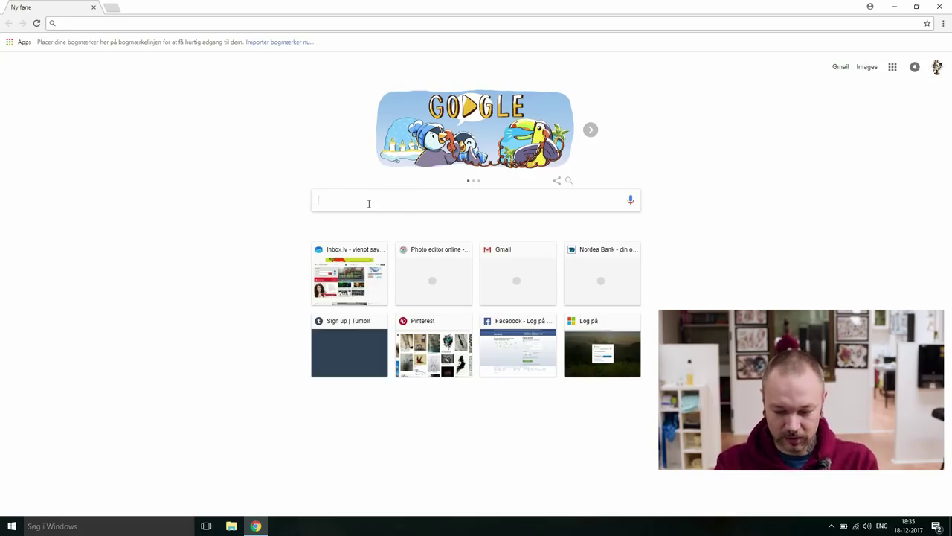
{"action": "type", "text": "rose"}
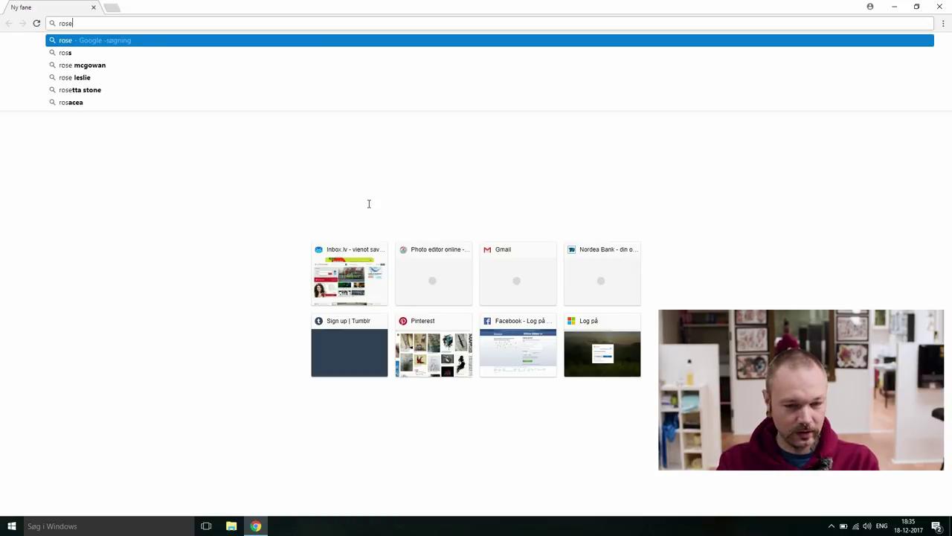
{"action": "key", "text": "Return"}
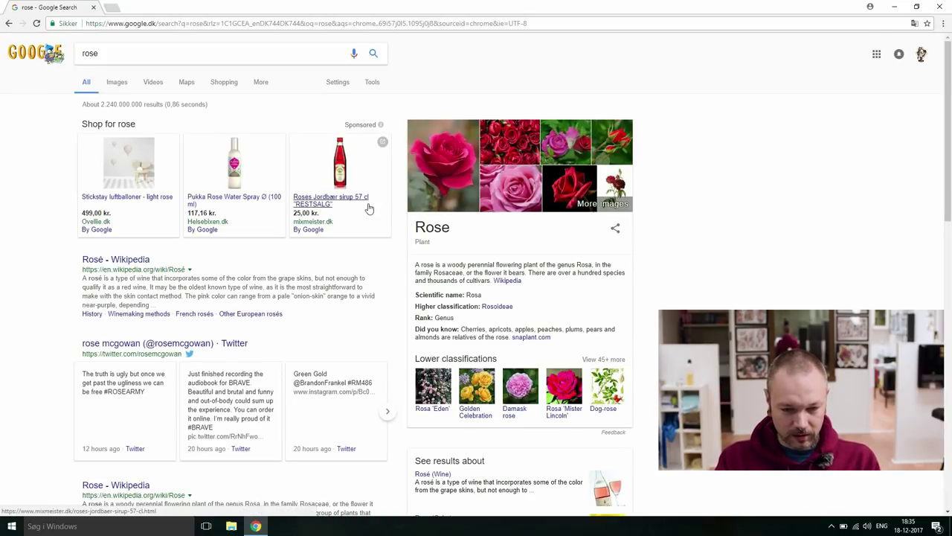
{"action": "left_click", "coordinate": [125, 87]}
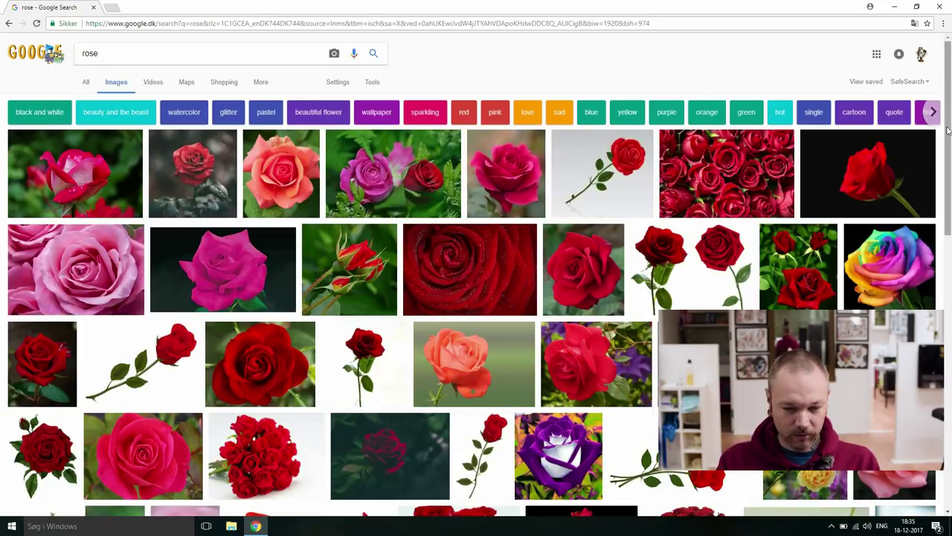
{"action": "left_click_drag", "start_coordinate": [948, 131], "coordinate": [948, 146]}
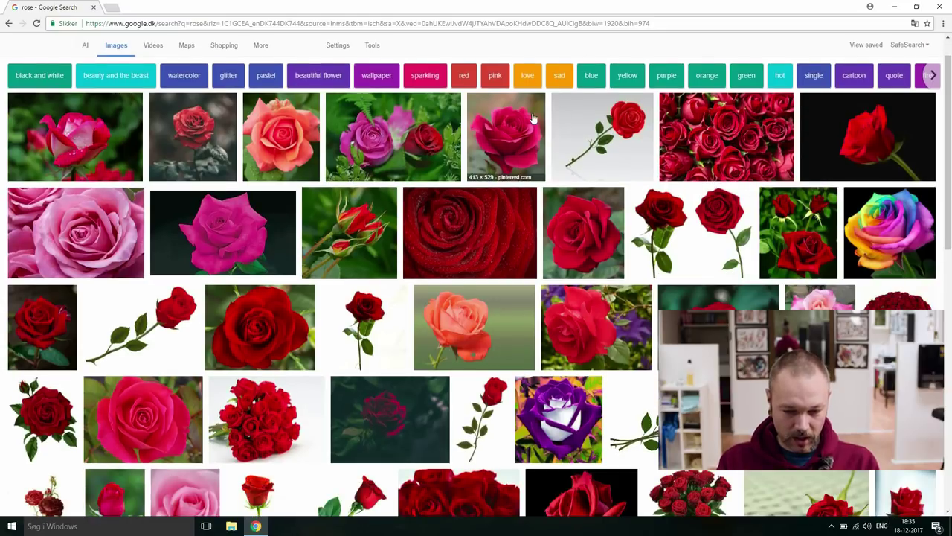
- Save the transparent long-stem red rose PNG from its source page, then open a new tab
{"action": "left_click", "coordinate": [141, 320]}
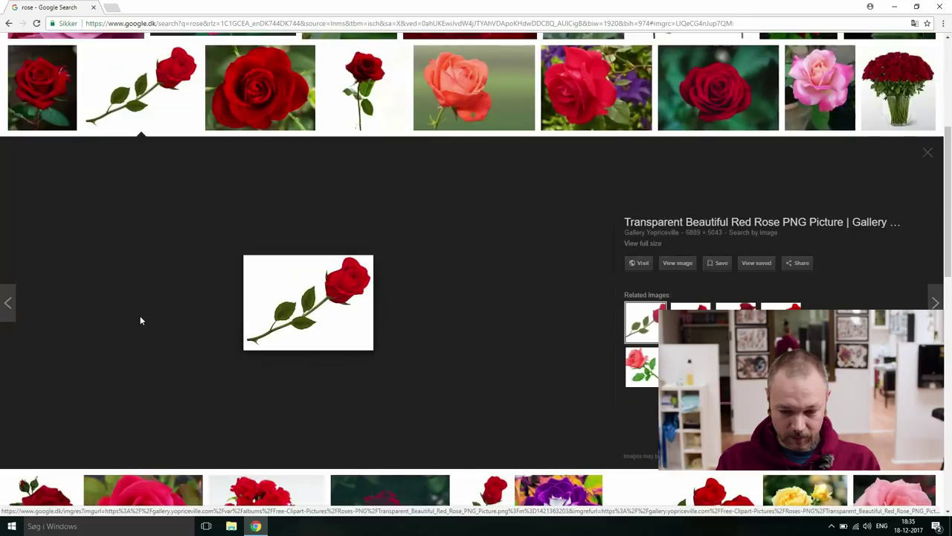
{"action": "left_click", "coordinate": [335, 315]}
{"action": "right_click", "coordinate": [412, 269]}
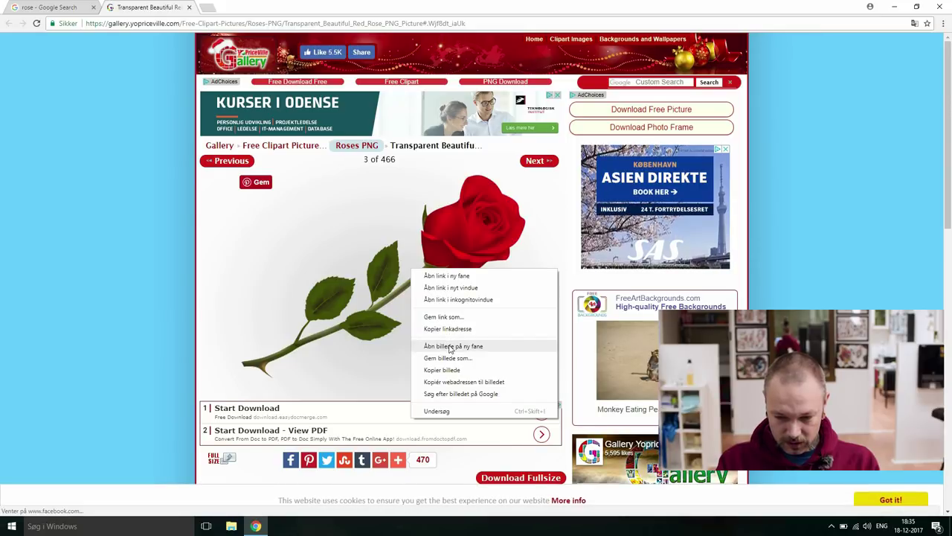
{"action": "left_click", "coordinate": [447, 358]}
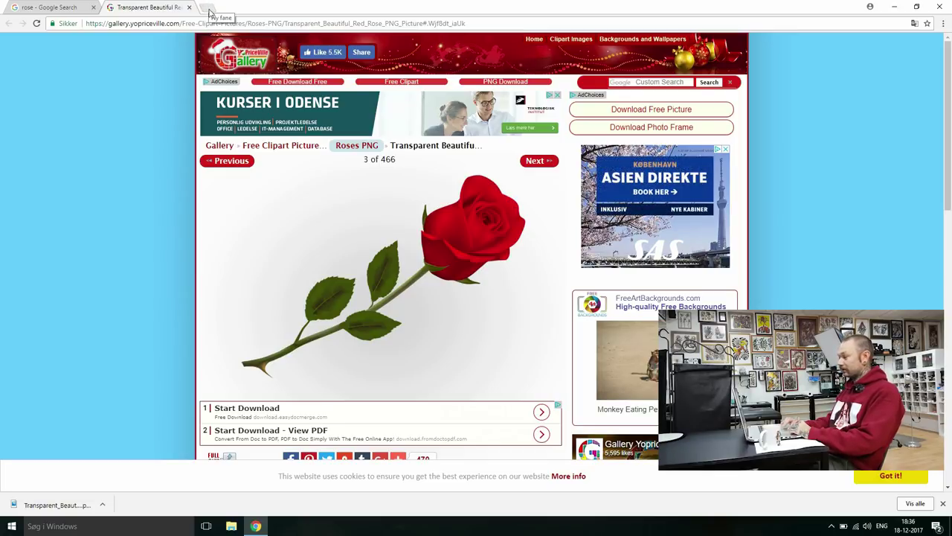
{"action": "left_click", "coordinate": [211, 9]}
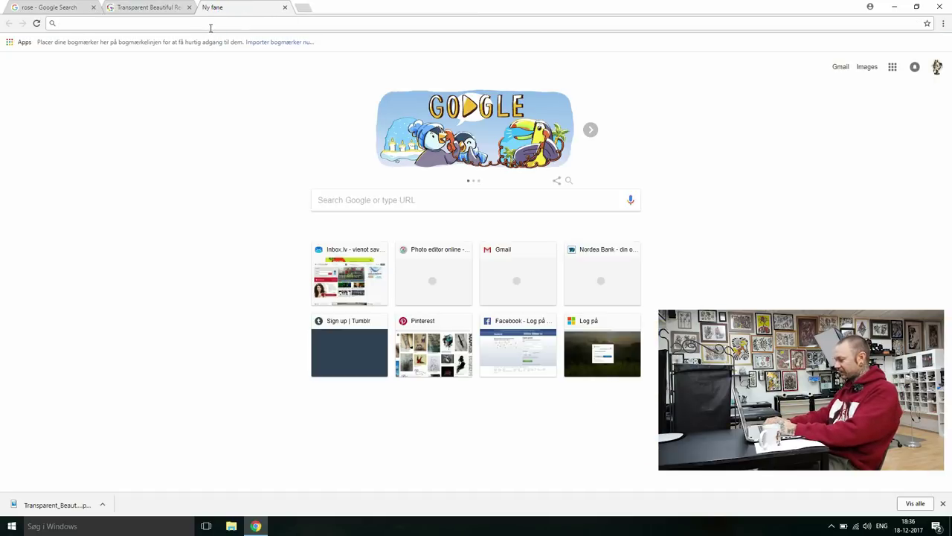
- Go to pixlr.com and launch the Pixlr Editor web app
{"action": "type", "text": "pixlr"}
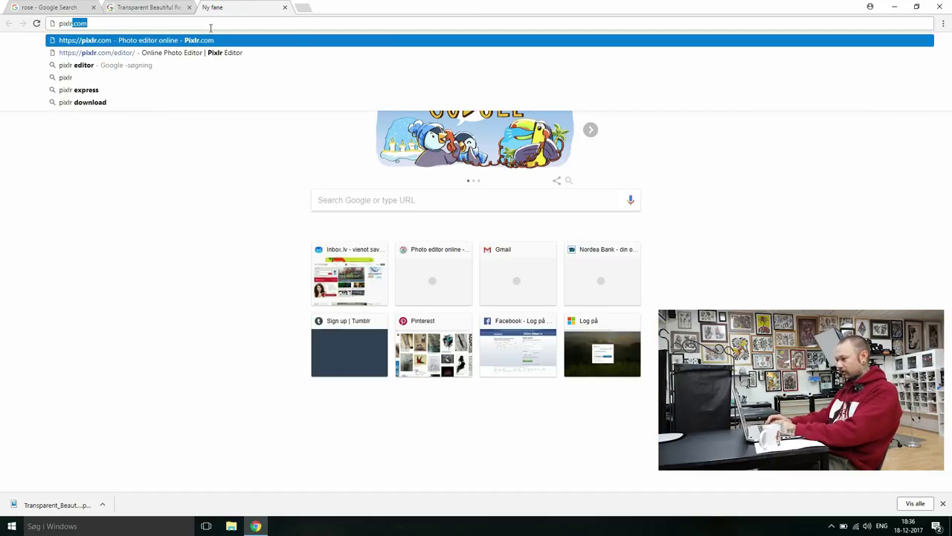
{"action": "key", "text": "Return"}
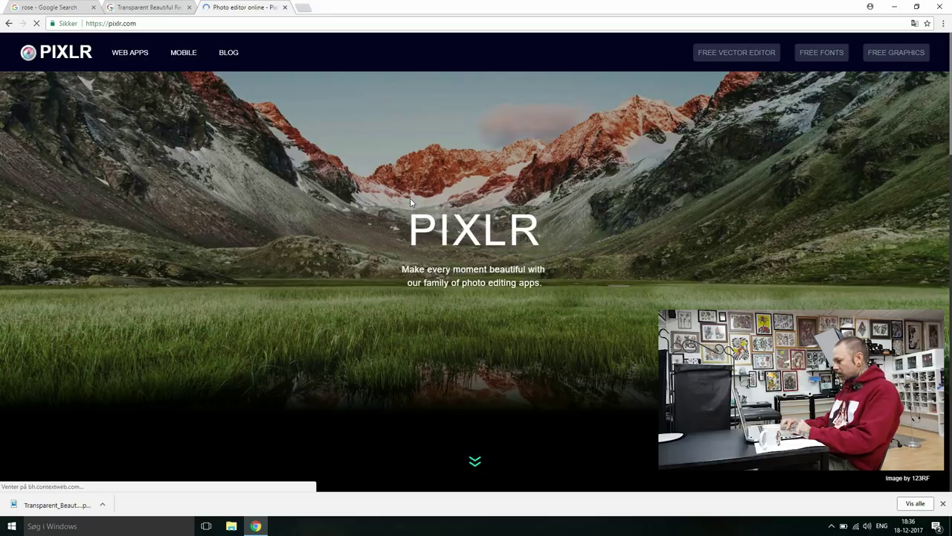
{"action": "left_click", "coordinate": [475, 459]}
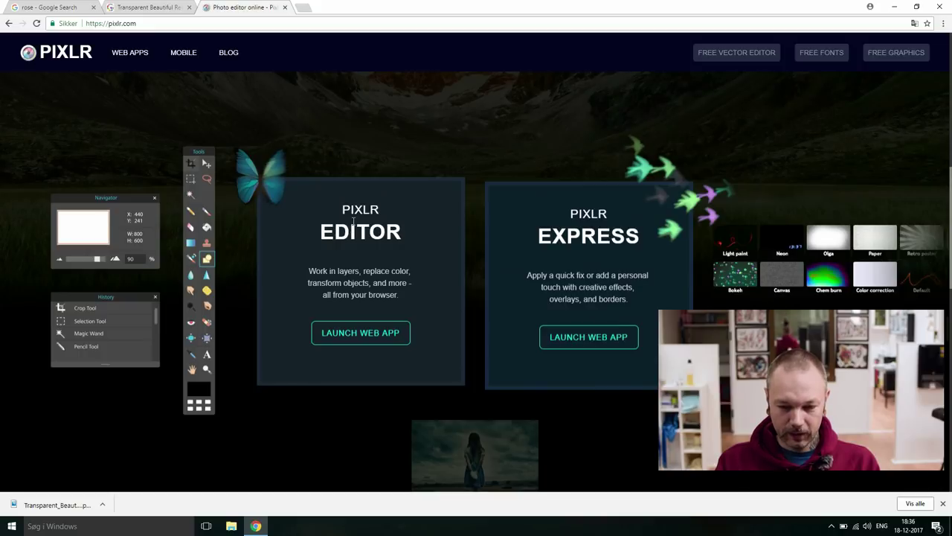
{"action": "left_click", "coordinate": [340, 340]}
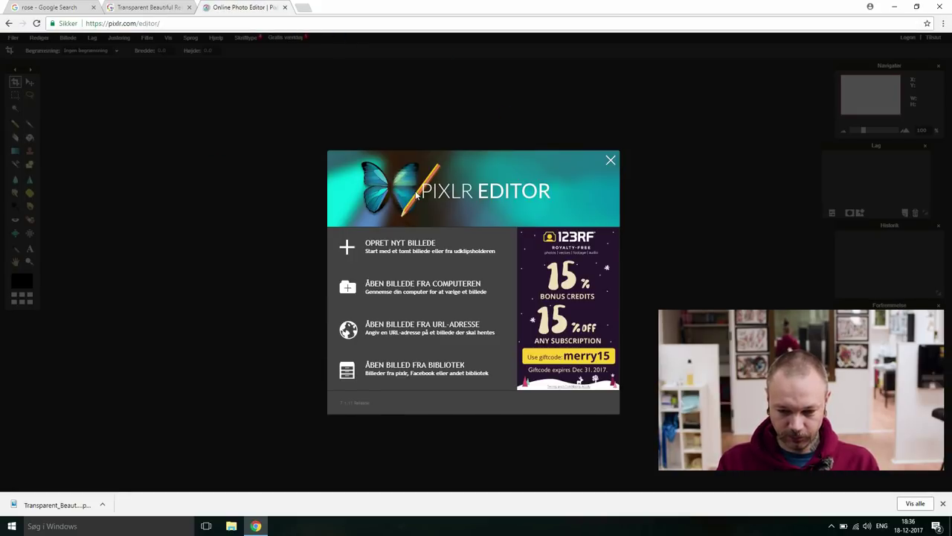
- Create a new blank image of 1080 x 1080 px
{"action": "left_click", "coordinate": [408, 247]}
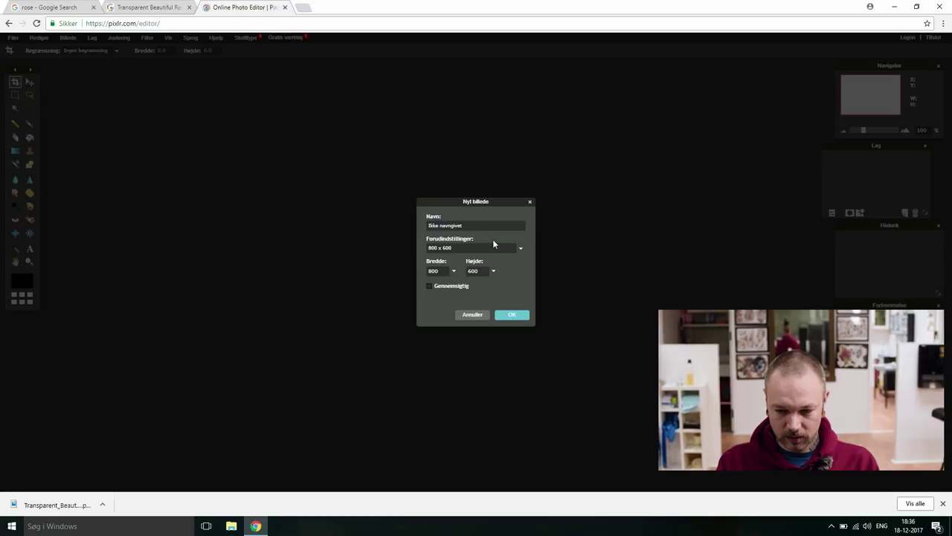
{"action": "left_click", "coordinate": [470, 251]}
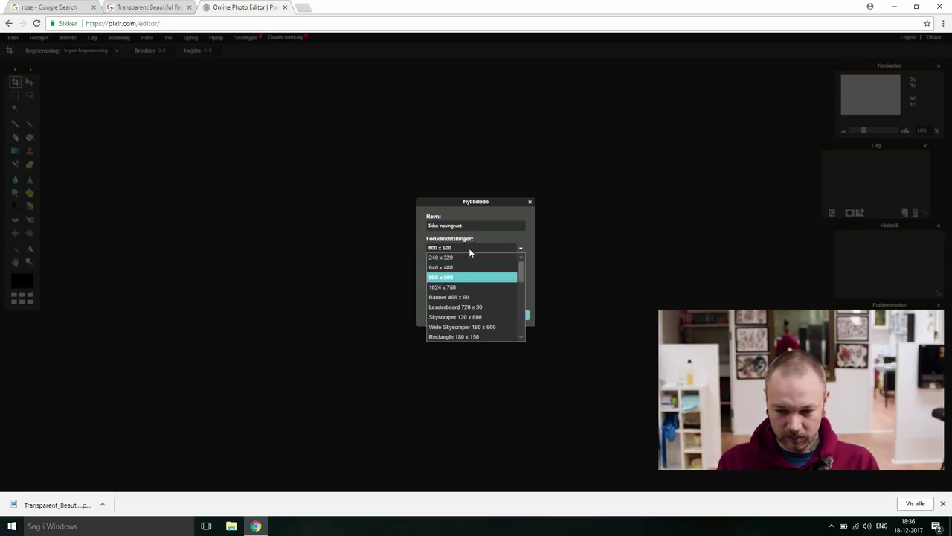
{"action": "left_click", "coordinate": [469, 252]}
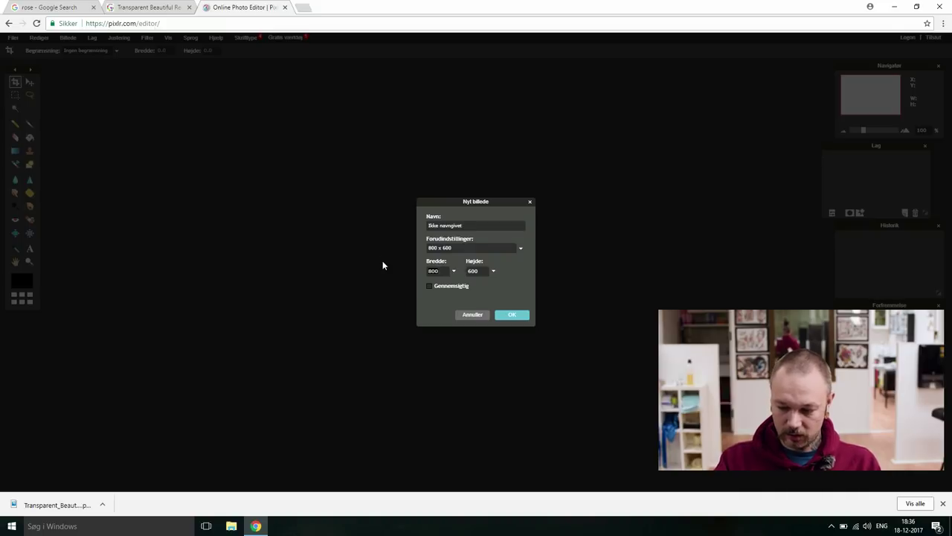
{"action": "type", "text": "108"}
{"action": "left_click", "coordinate": [479, 271]}
{"action": "type", "text": "1080"}
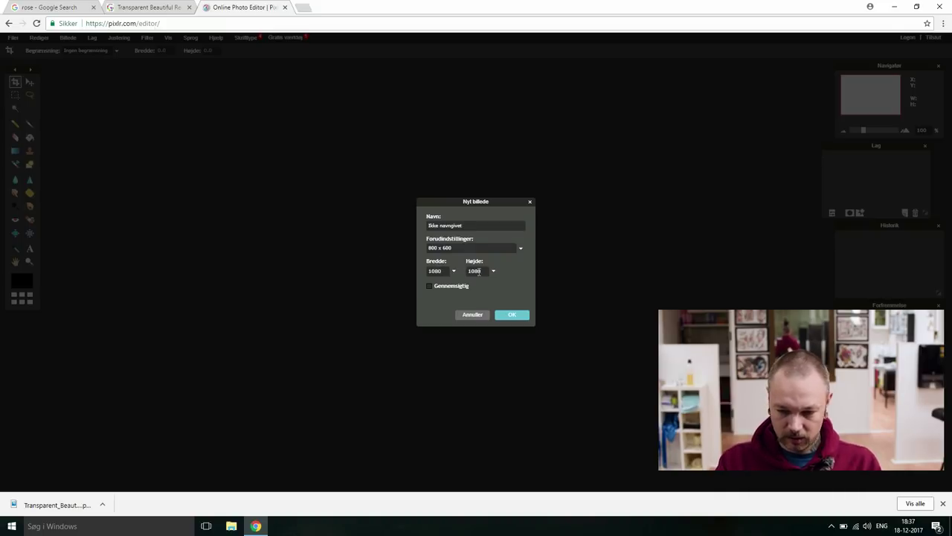
{"action": "left_click", "coordinate": [512, 314]}
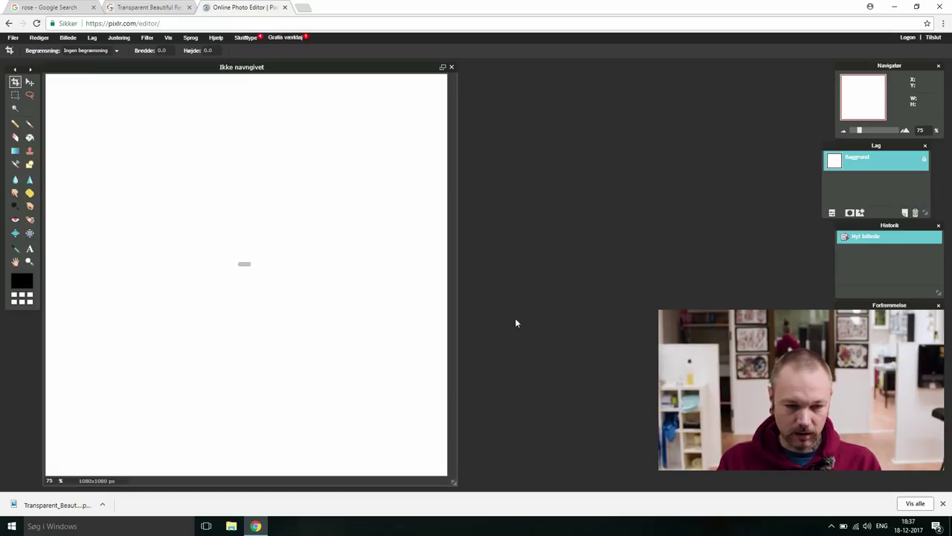
- Switch the Pixlr interface language to English
{"action": "left_click", "coordinate": [12, 39]}
{"action": "left_click", "coordinate": [186, 40]}
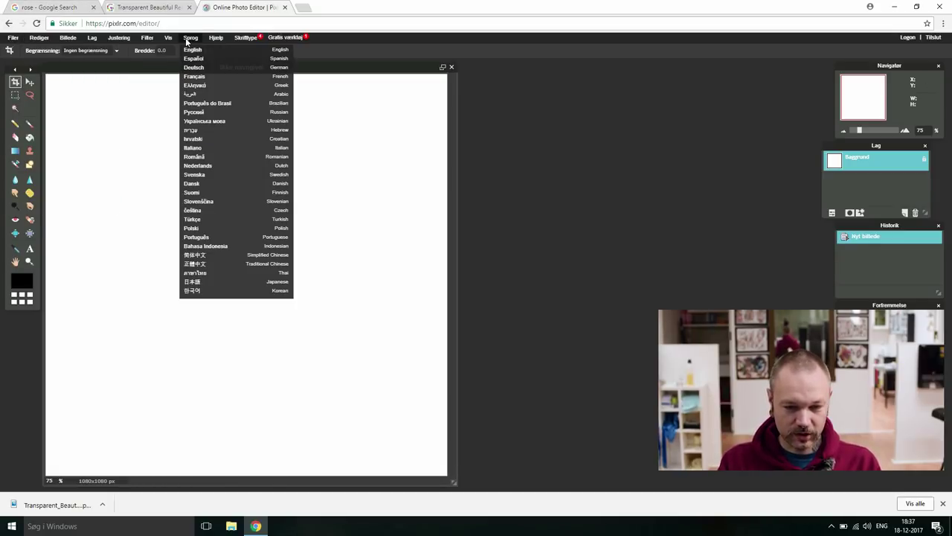
{"action": "left_click", "coordinate": [189, 50]}
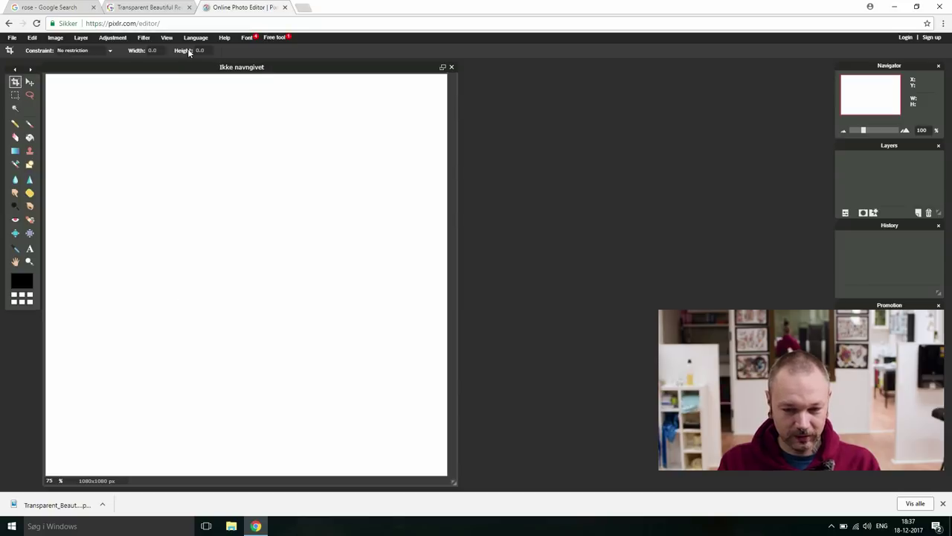
- Open the downloaded red rose PNG in the editor
{"action": "left_click", "coordinate": [12, 38]}
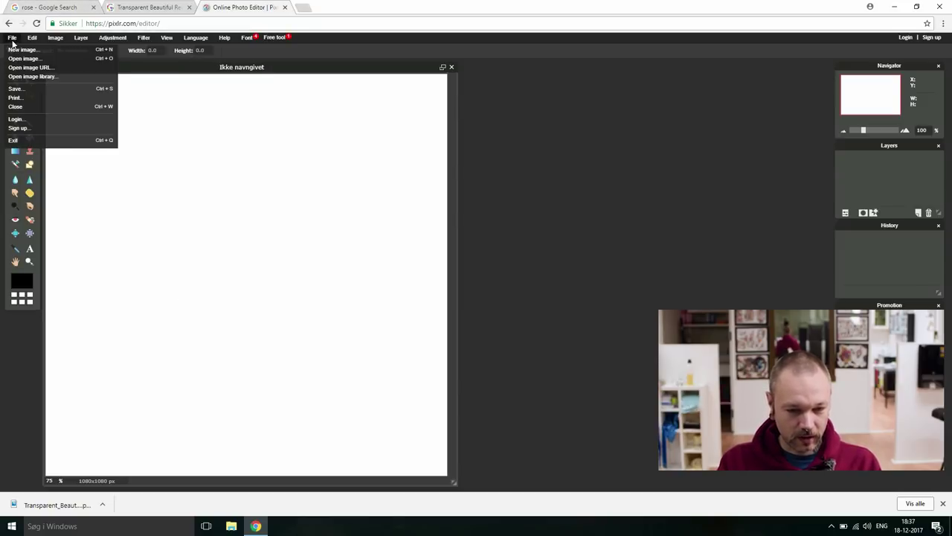
{"action": "left_click", "coordinate": [23, 58]}
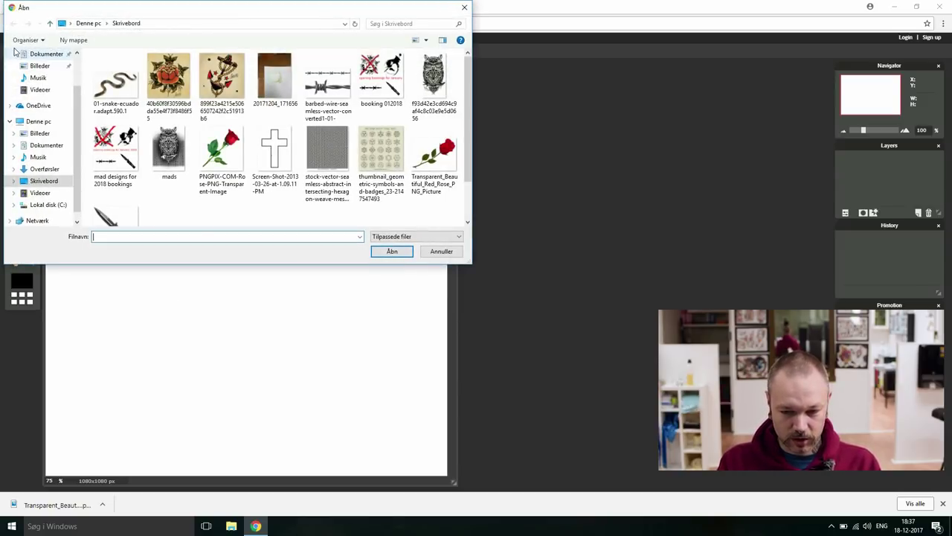
{"action": "left_click", "coordinate": [450, 176]}
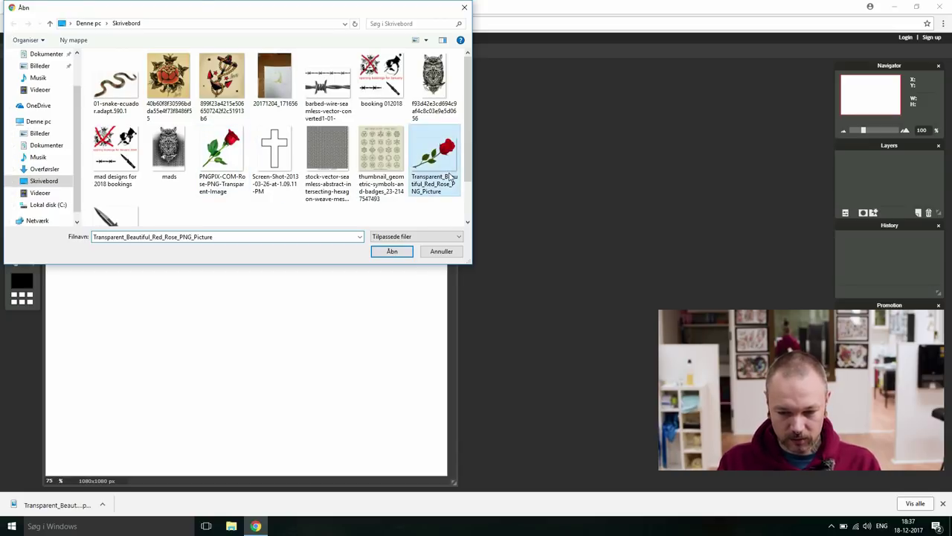
{"action": "left_click", "coordinate": [380, 254]}
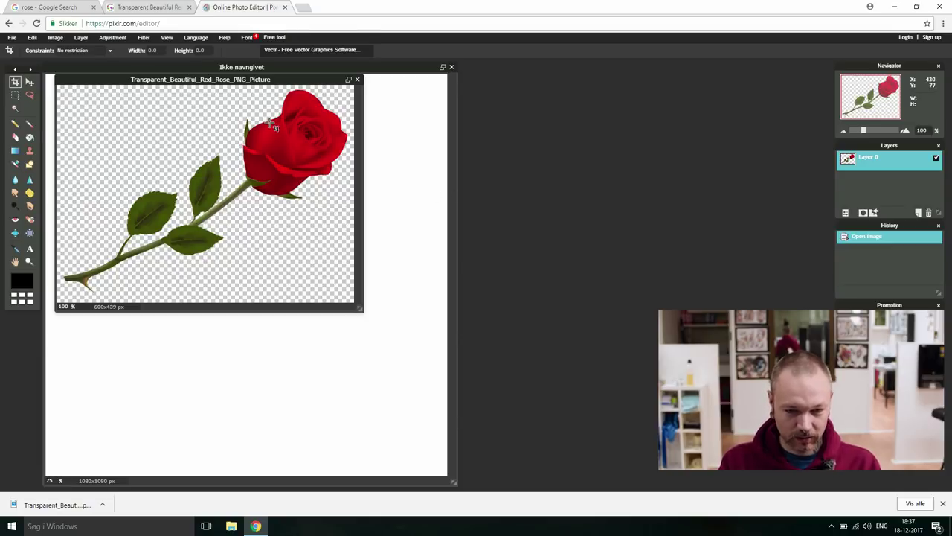
- Remove all colour from the rose with Hue & Saturation
{"action": "left_click", "coordinate": [55, 37]}
{"action": "left_click", "coordinate": [112, 37]}
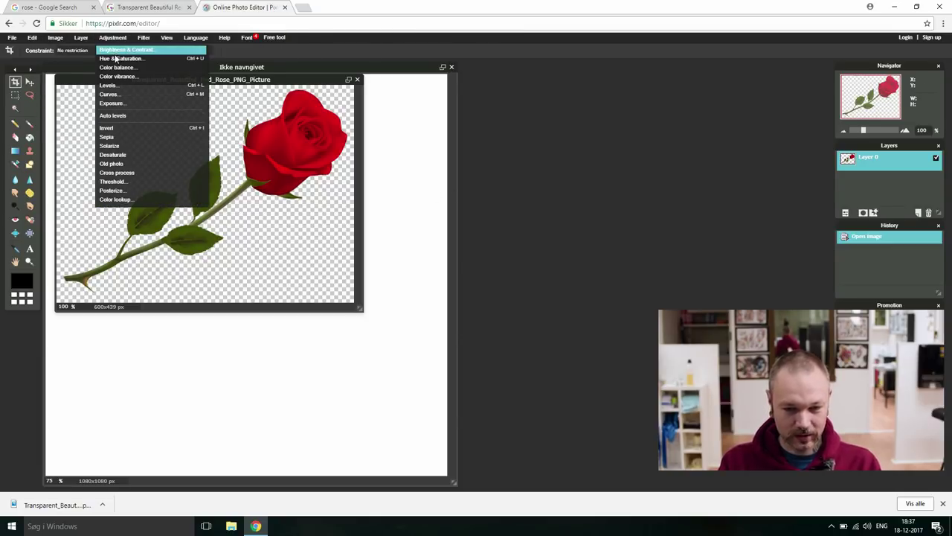
{"action": "left_click", "coordinate": [118, 59]}
{"action": "right_click", "coordinate": [118, 62]}
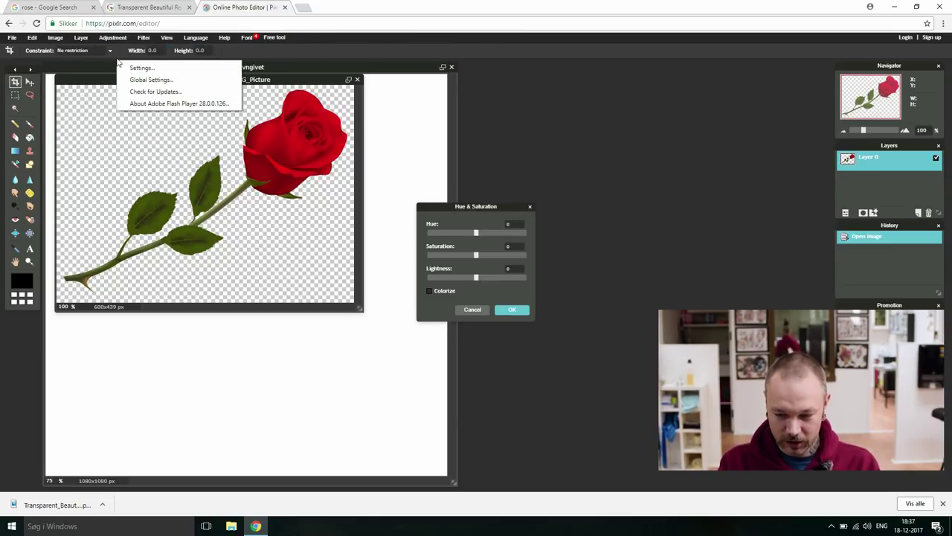
{"action": "left_click", "coordinate": [477, 261]}
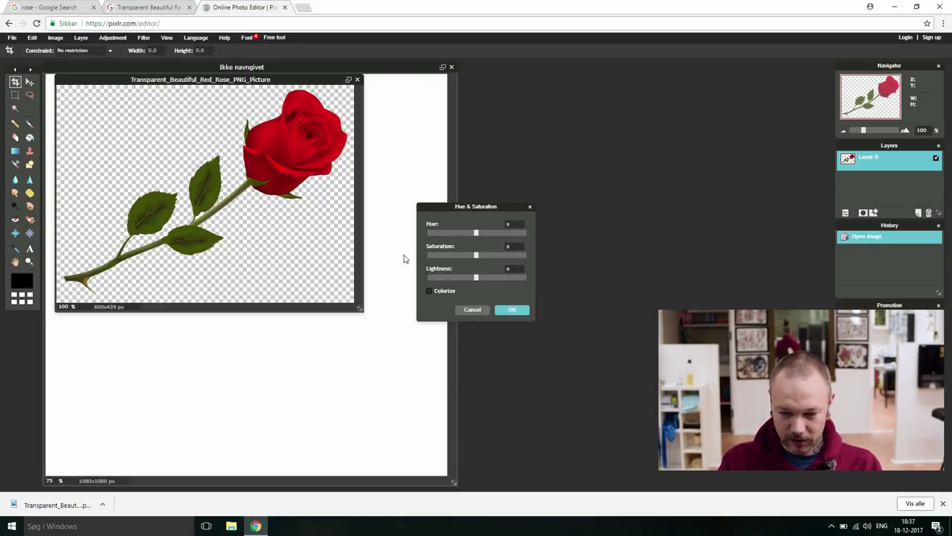
{"action": "left_click_drag", "start_coordinate": [476, 256], "coordinate": [386, 255]}
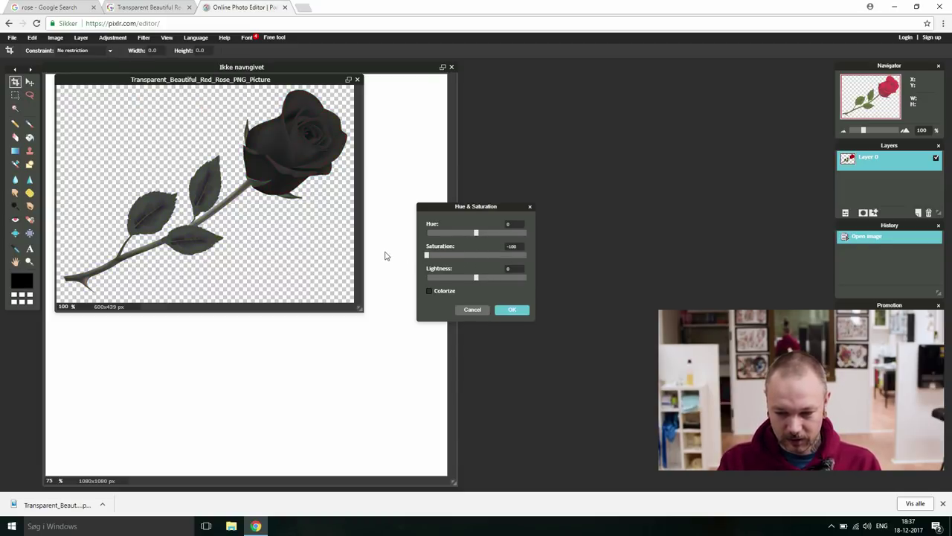
{"action": "left_click", "coordinate": [513, 310]}
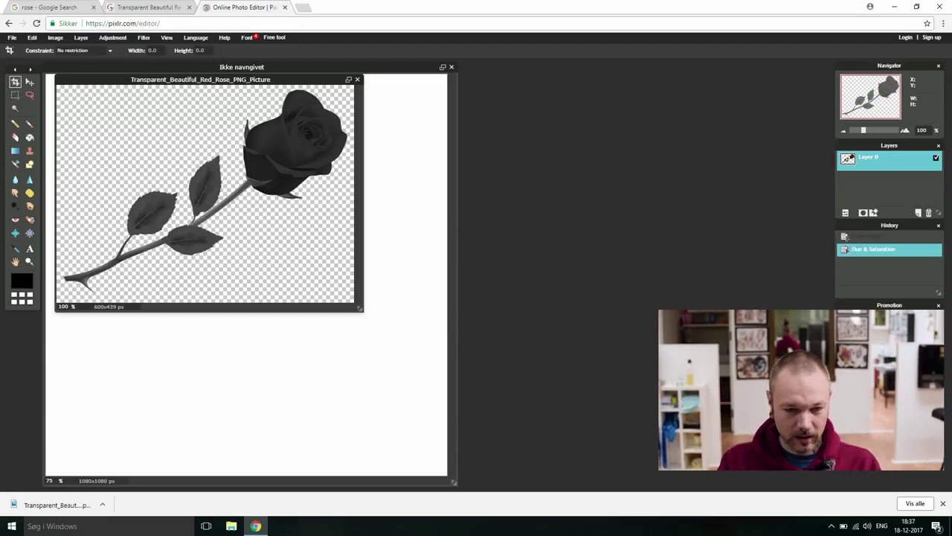
- Turn the rose into a solid black silhouette with Levels, black input about 138
{"action": "left_click", "coordinate": [111, 38]}
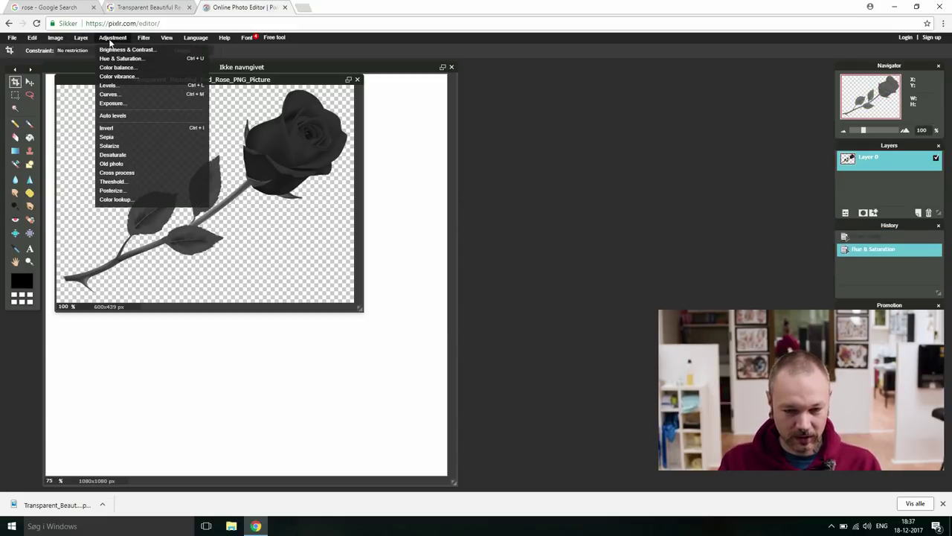
{"action": "left_click", "coordinate": [111, 85]}
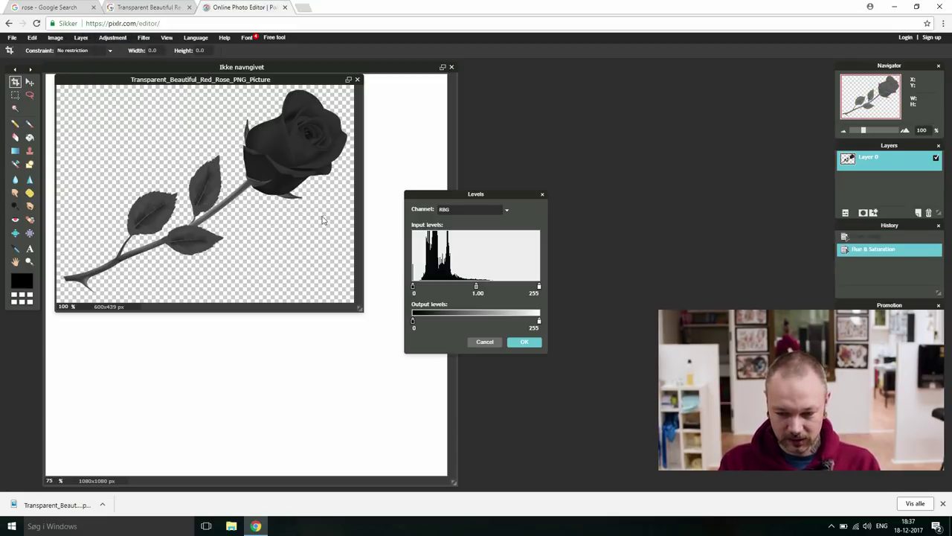
{"action": "left_click_drag", "start_coordinate": [415, 290], "coordinate": [482, 296]}
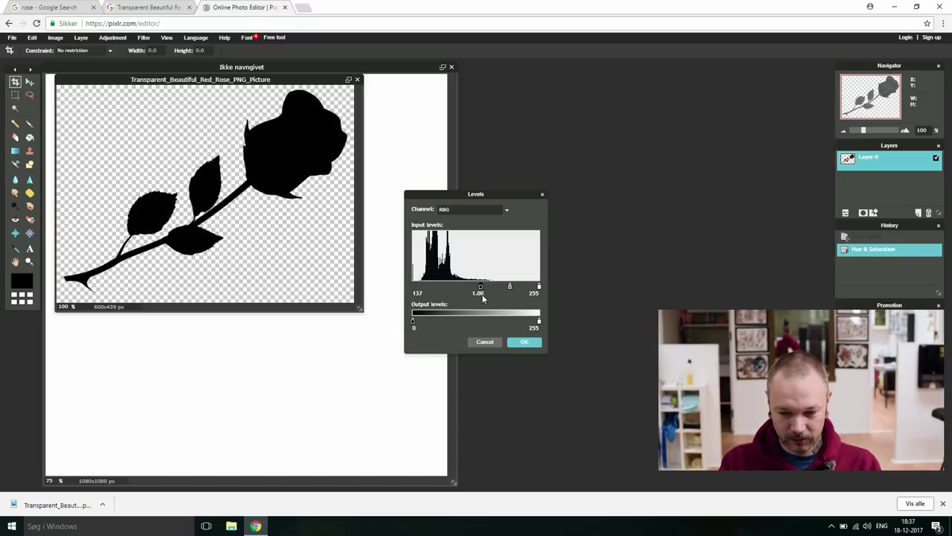
{"action": "left_click", "coordinate": [525, 343]}
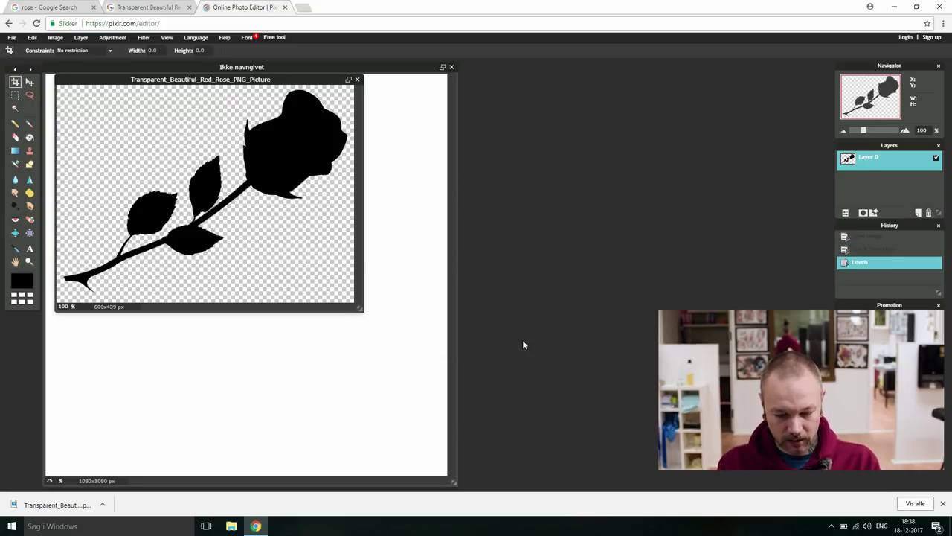
- Copy the whole rose and paste it onto the Ikke navngivet canvas as a new layer
{"action": "left_click", "coordinate": [15, 95]}
{"action": "left_click_drag", "start_coordinate": [59, 300], "coordinate": [351, 87]}
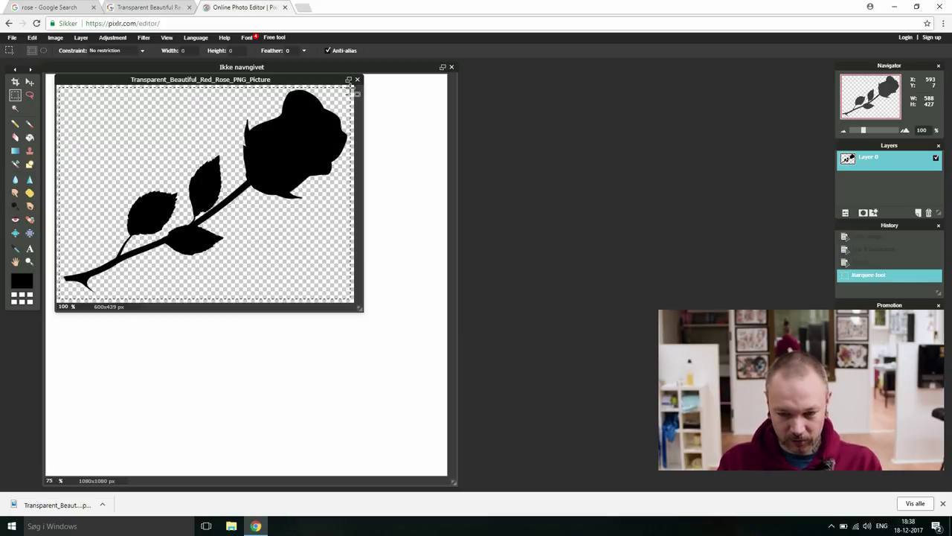
{"action": "key", "text": "ctrl+c"}
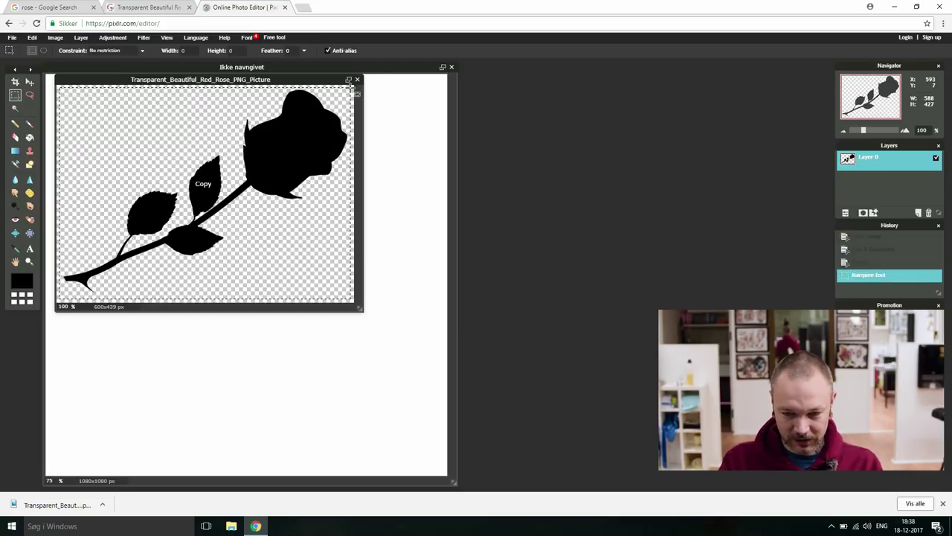
{"action": "left_click", "coordinate": [397, 75]}
{"action": "key", "text": "ctrl+v"}
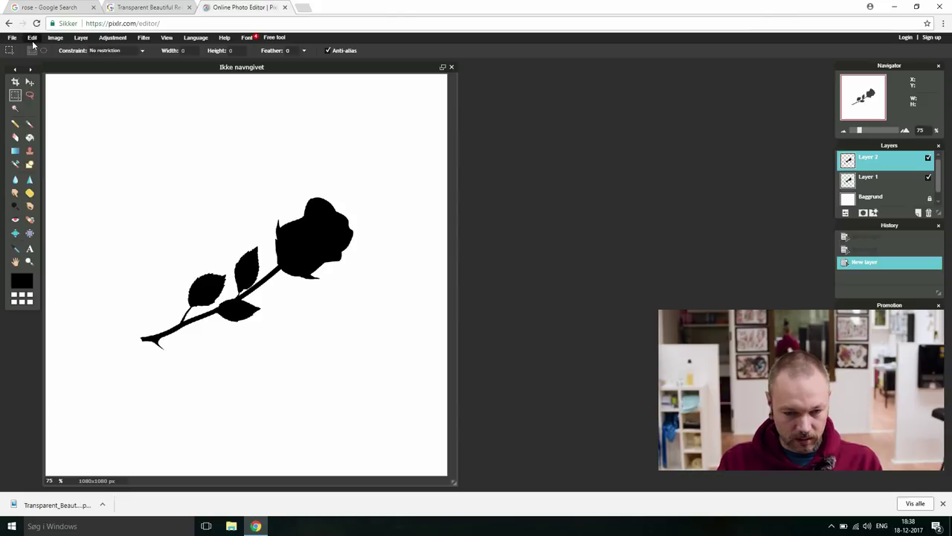
- Enlarge the pasted rose with Free transform to fill most of the canvas, and hide Layer 1
{"action": "left_click", "coordinate": [32, 38]}
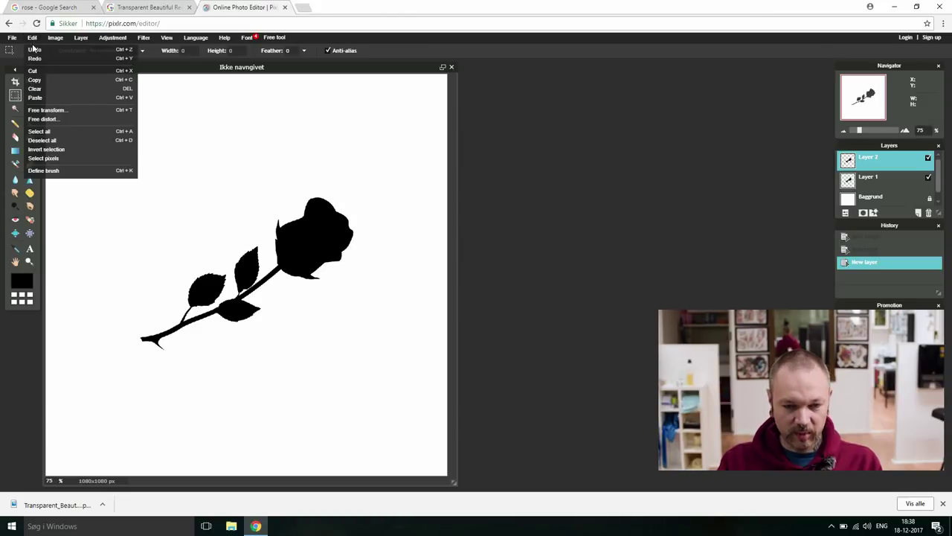
{"action": "left_click", "coordinate": [44, 111]}
{"action": "right_click", "coordinate": [44, 110]}
{"action": "left_click", "coordinate": [354, 201]}
{"action": "left_click_drag", "start_coordinate": [354, 200], "coordinate": [417, 99]}
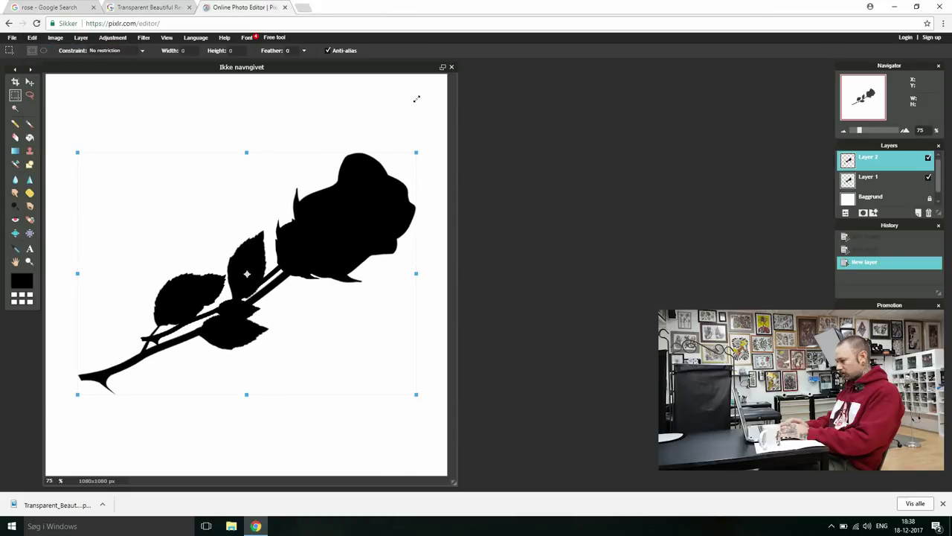
{"action": "key", "text": "Return"}
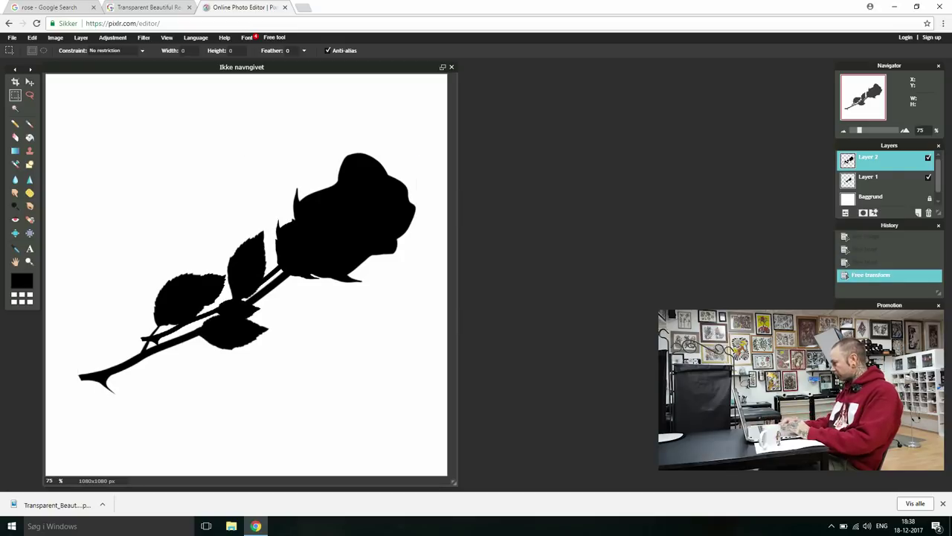
{"action": "left_click", "coordinate": [928, 177]}
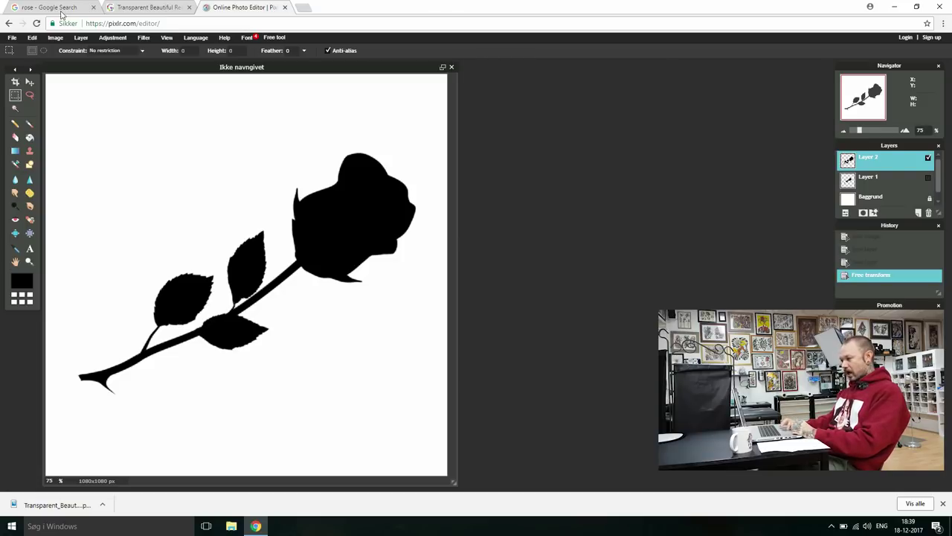
- Open the coffee-stain photo 20171204_171656 from disk
{"action": "left_click", "coordinate": [12, 37]}
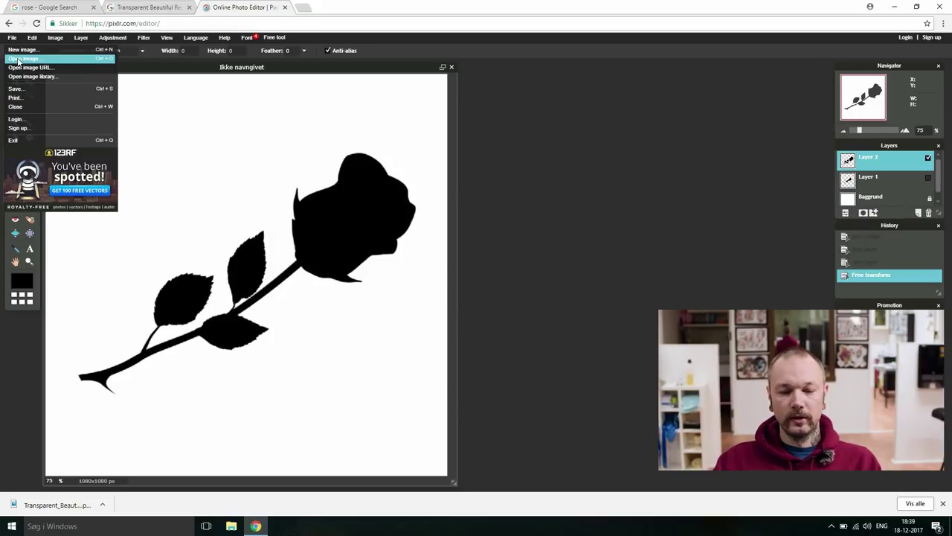
{"action": "left_click", "coordinate": [18, 59]}
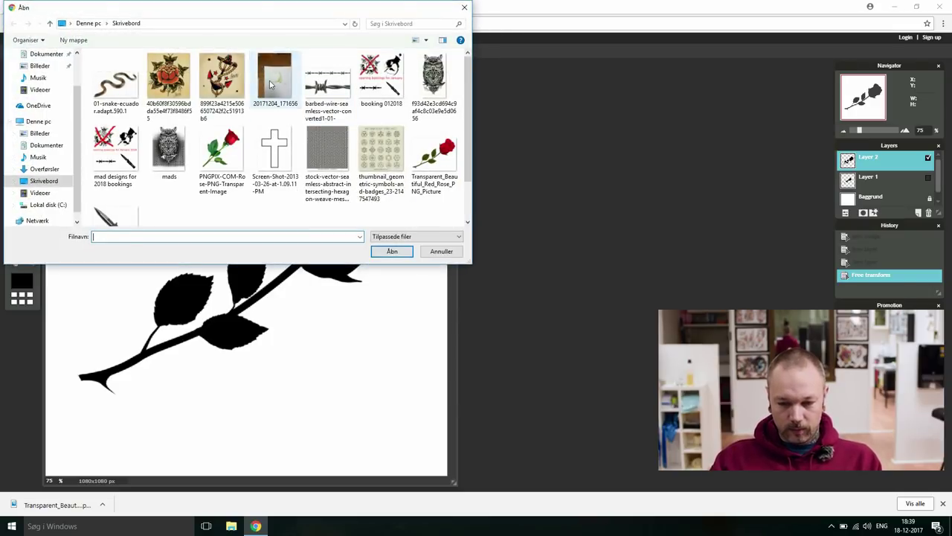
{"action": "left_click", "coordinate": [269, 81]}
{"action": "left_click", "coordinate": [392, 251]}
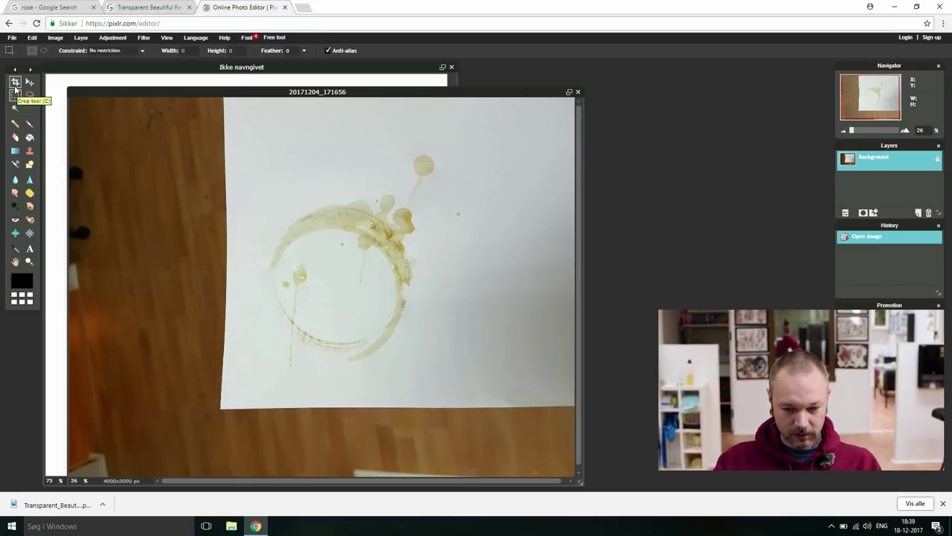
- Crop the coffee-stain photo to the stain ring, leaving 1700x1808 px
{"action": "left_click", "coordinate": [15, 82]}
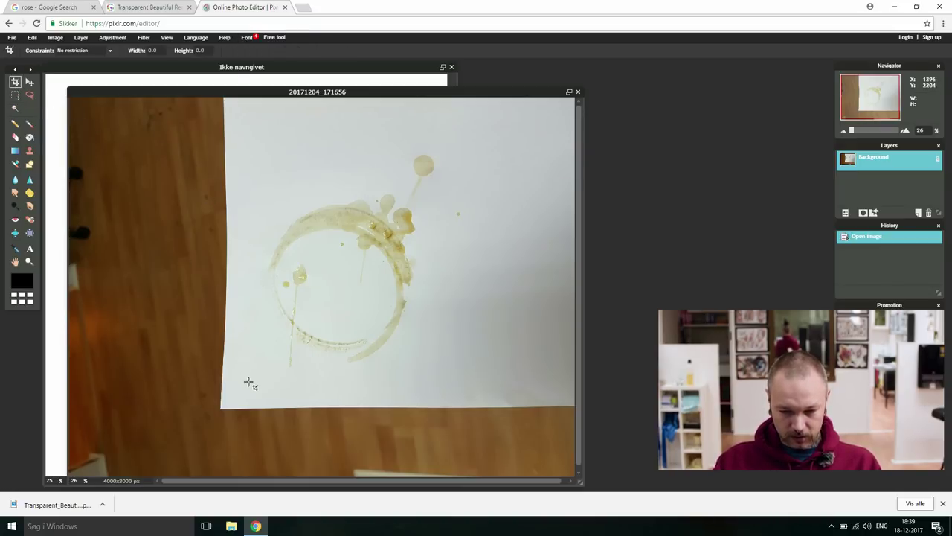
{"action": "left_click_drag", "start_coordinate": [249, 383], "coordinate": [468, 151]}
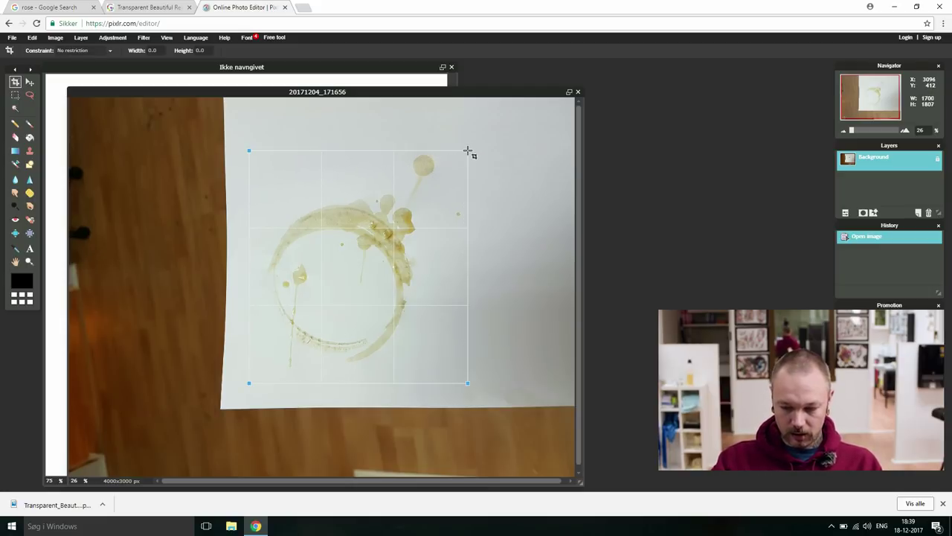
{"action": "key", "text": "Return"}
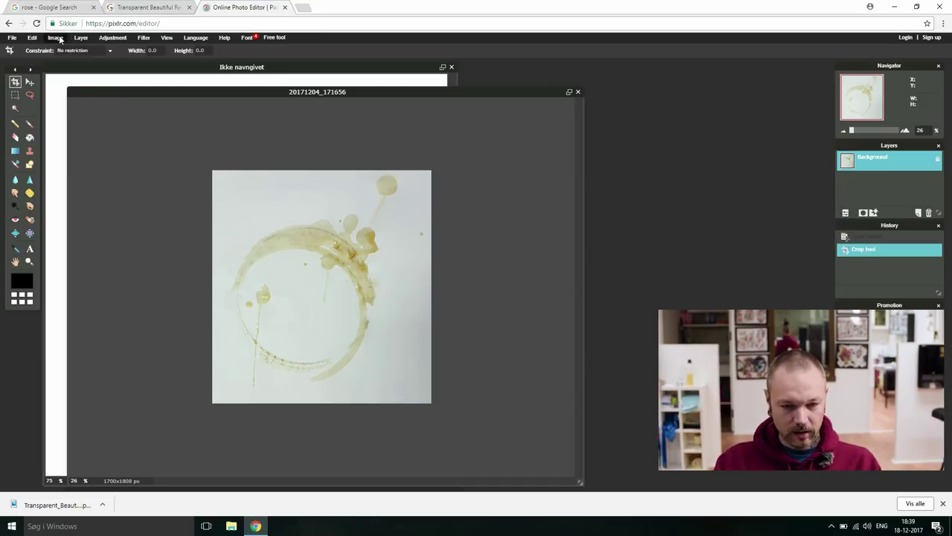
{"action": "left_click", "coordinate": [112, 38]}
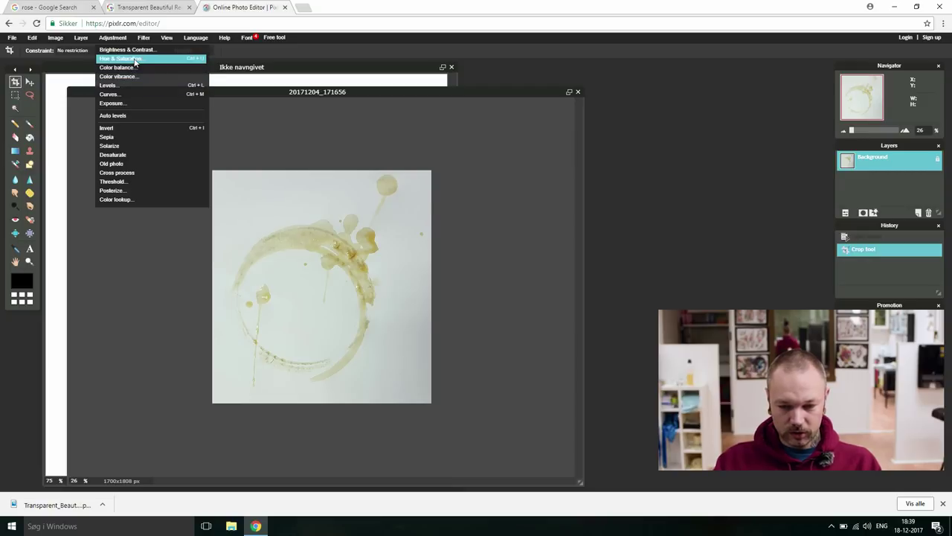
- Desaturate the stain photo with Hue & Saturation at -100
{"action": "left_click", "coordinate": [134, 59]}
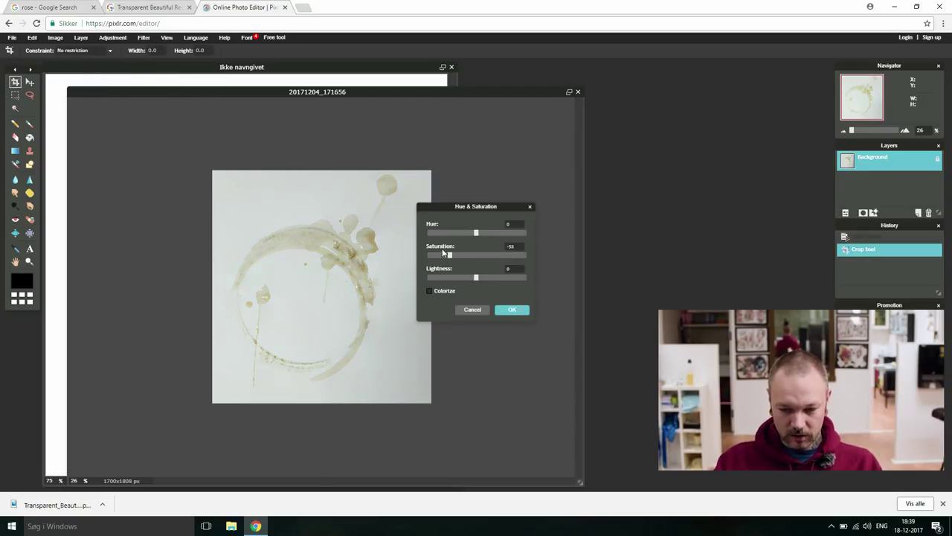
{"action": "left_click_drag", "start_coordinate": [443, 253], "coordinate": [413, 253]}
{"action": "left_click", "coordinate": [512, 309]}
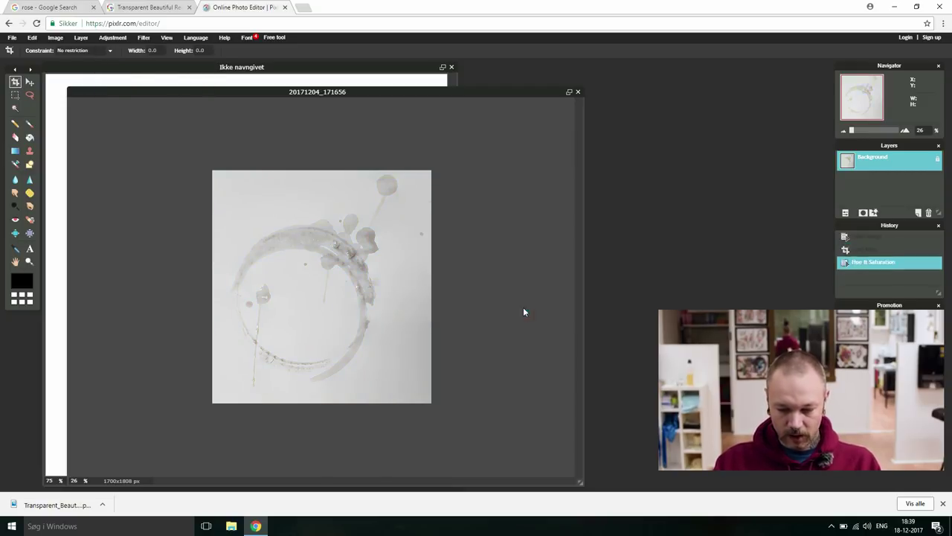
- Apply Levels with black input 132 and white input 222 to darken the stain
{"action": "key", "text": "ctrl+l"}
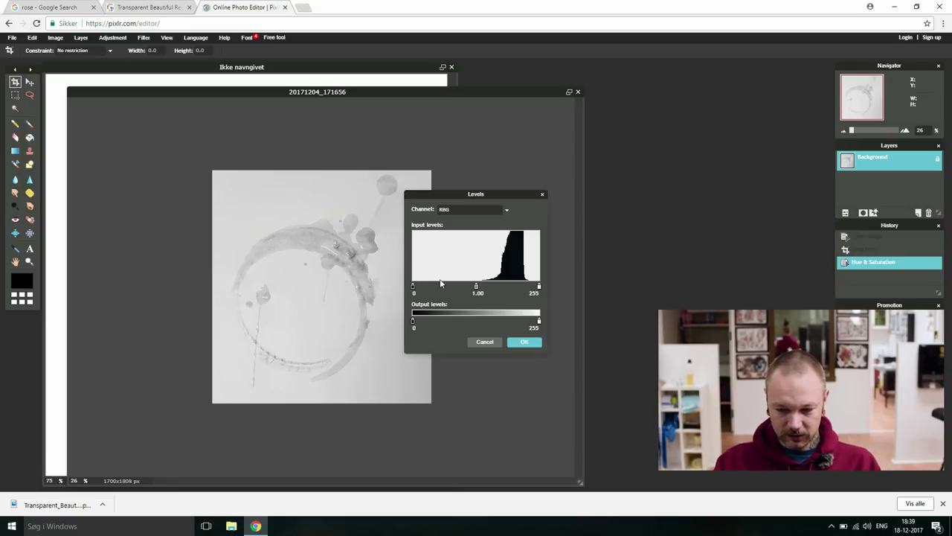
{"action": "left_click_drag", "start_coordinate": [420, 291], "coordinate": [479, 291]}
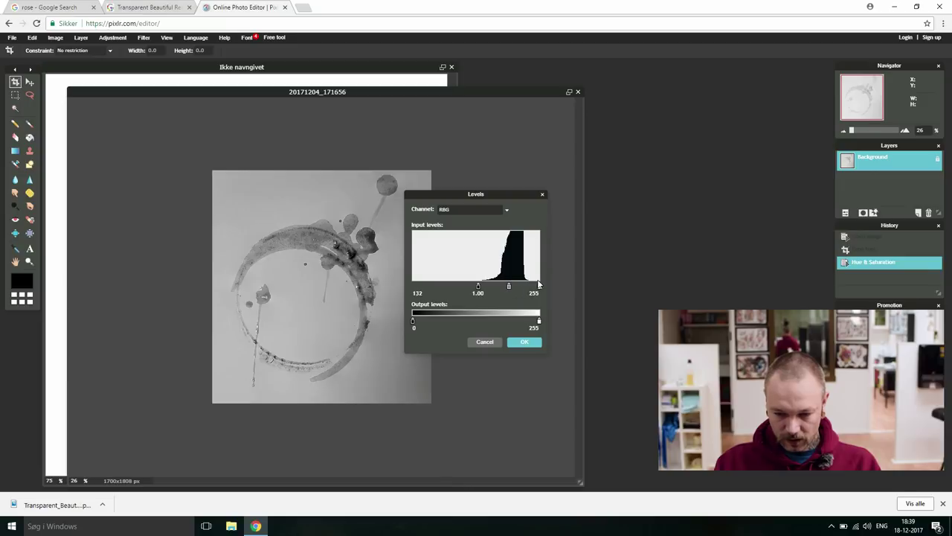
{"action": "left_click_drag", "start_coordinate": [539, 288], "coordinate": [510, 289]}
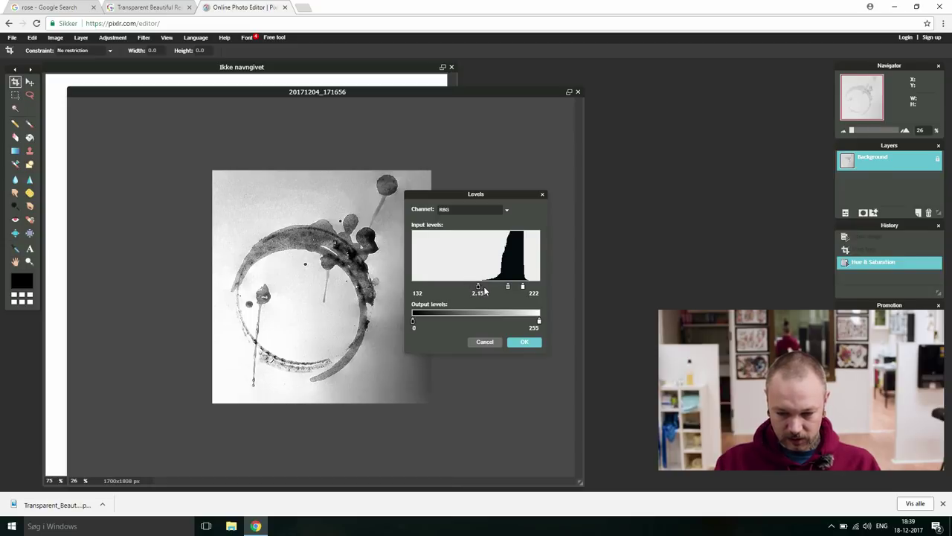
{"action": "left_click", "coordinate": [528, 342]}
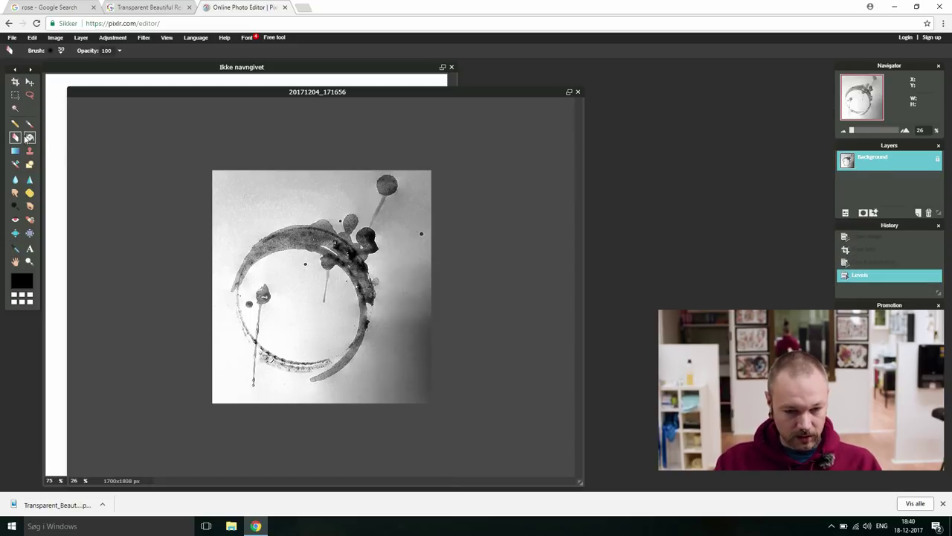
- Erase the stray marks around the stain with a 200 px eraser
{"action": "left_click", "coordinate": [29, 138]}
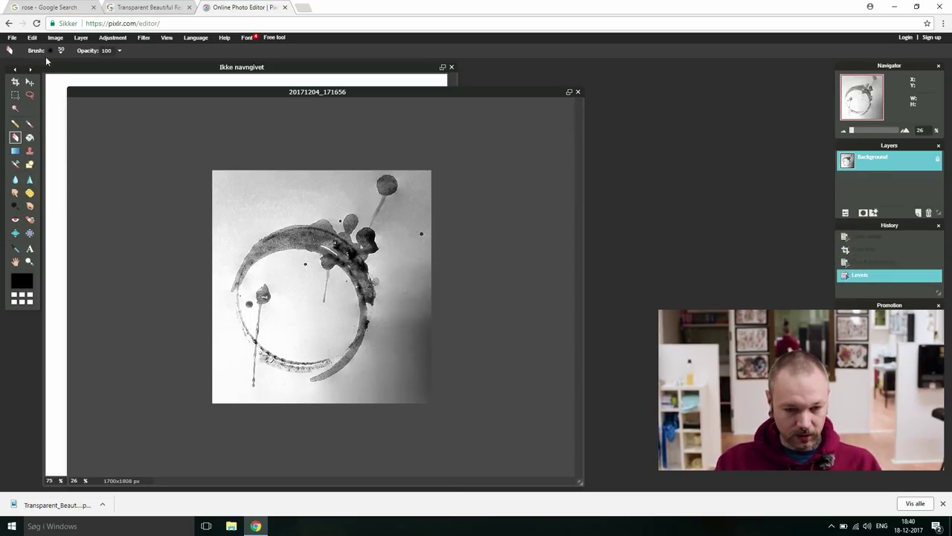
{"action": "left_click", "coordinate": [58, 52]}
{"action": "left_click", "coordinate": [207, 98]}
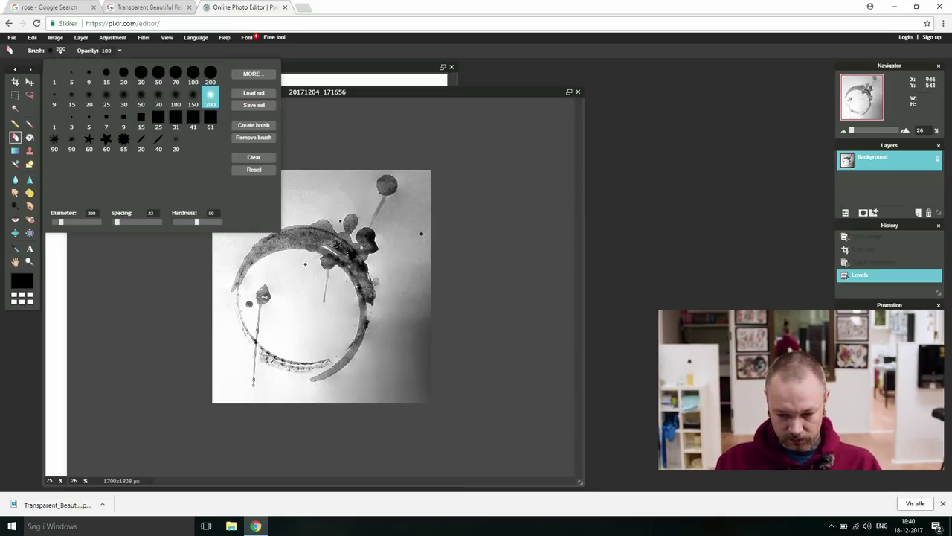
{"action": "mouse_move", "coordinate": [357, 391]}
{"action": "left_mouse_down"}
{"action": "mouse_move", "coordinate": [402, 297]}
{"action": "mouse_move", "coordinate": [392, 403]}
{"action": "mouse_move", "coordinate": [419, 393]}
{"action": "mouse_move", "coordinate": [395, 344]}
{"action": "mouse_move", "coordinate": [412, 333]}
{"action": "mouse_move", "coordinate": [417, 396]}
{"action": "mouse_move", "coordinate": [421, 180]}
{"action": "mouse_move", "coordinate": [396, 217]}
{"action": "mouse_move", "coordinate": [398, 278]}
{"action": "mouse_move", "coordinate": [413, 230]}
{"action": "mouse_move", "coordinate": [410, 272]}
{"action": "mouse_move", "coordinate": [428, 221]}
{"action": "mouse_move", "coordinate": [408, 213]}
{"action": "mouse_move", "coordinate": [407, 172]}
{"action": "left_mouse_up"}
- Apply a second Levels pass with black input 55 and white input 147
{"action": "key", "text": "ctrl+l"}
{"action": "left_click_drag", "start_coordinate": [539, 285], "coordinate": [485, 286]}
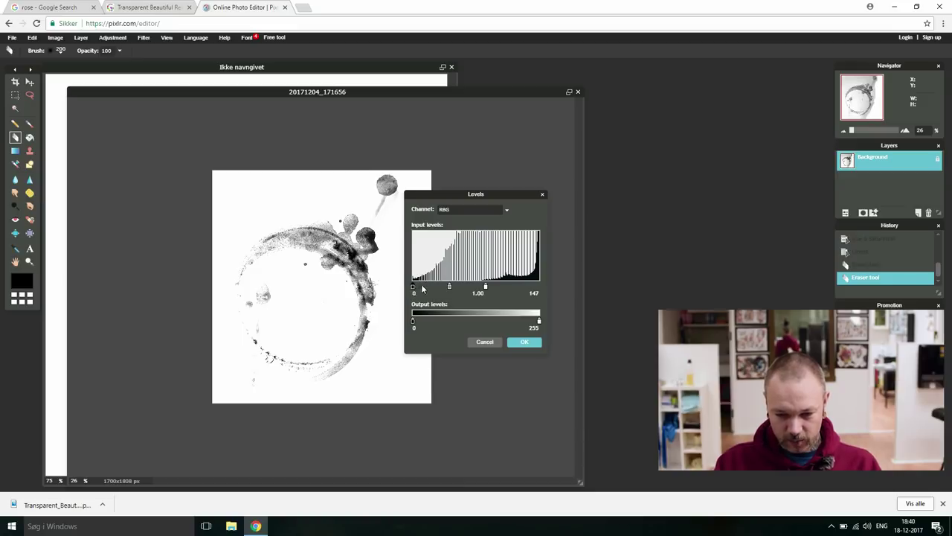
{"action": "left_click_drag", "start_coordinate": [422, 289], "coordinate": [439, 289]}
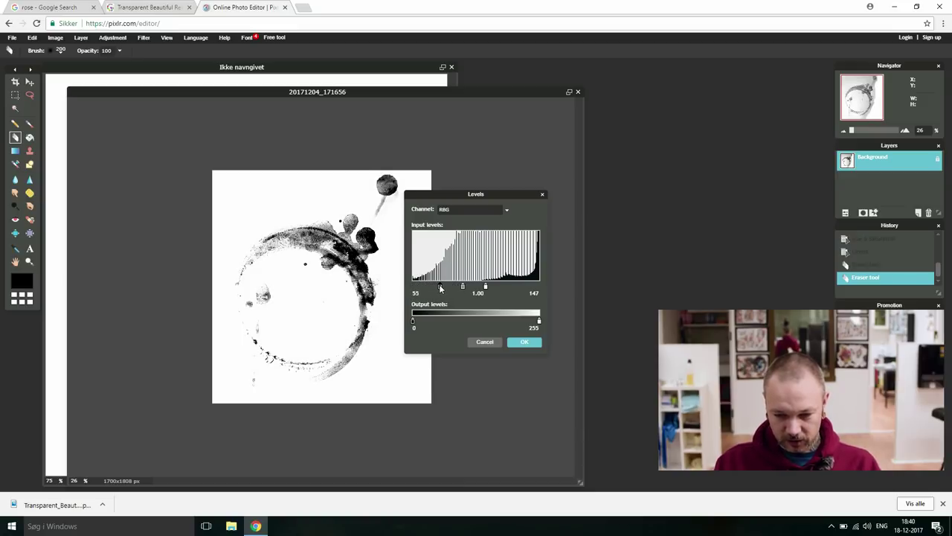
{"action": "left_click", "coordinate": [514, 341]}
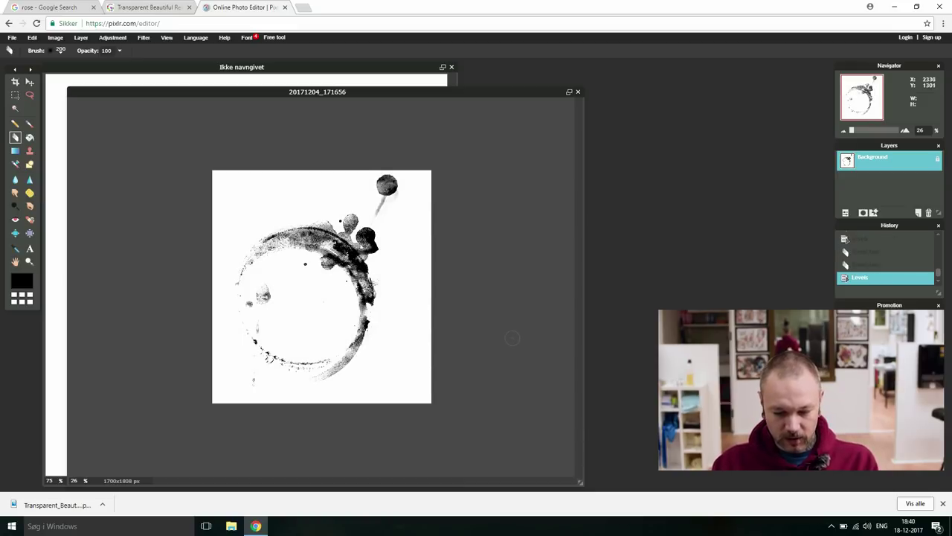
- Copy the whole stain image and paste it into the rose document as a new layer
{"action": "key", "text": "ctrl+a"}
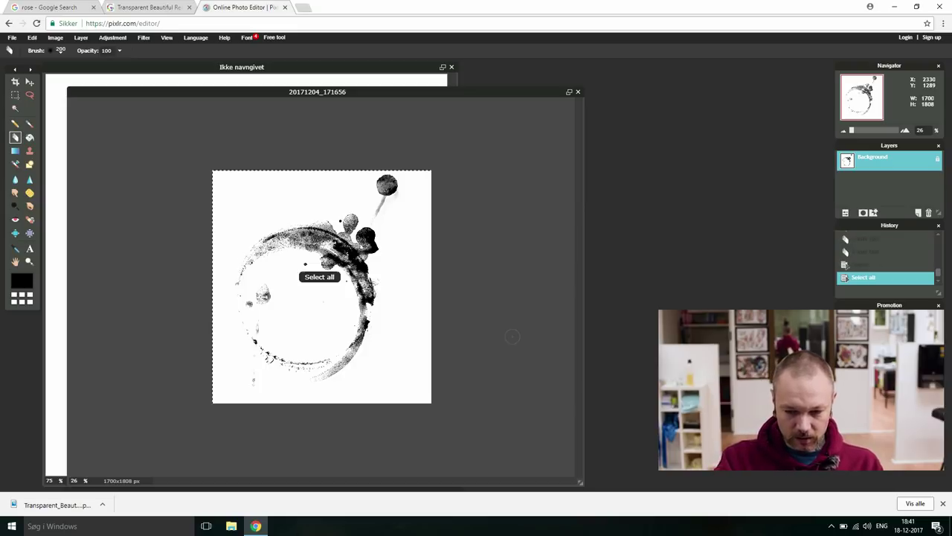
{"action": "key", "text": "ctrl+c"}
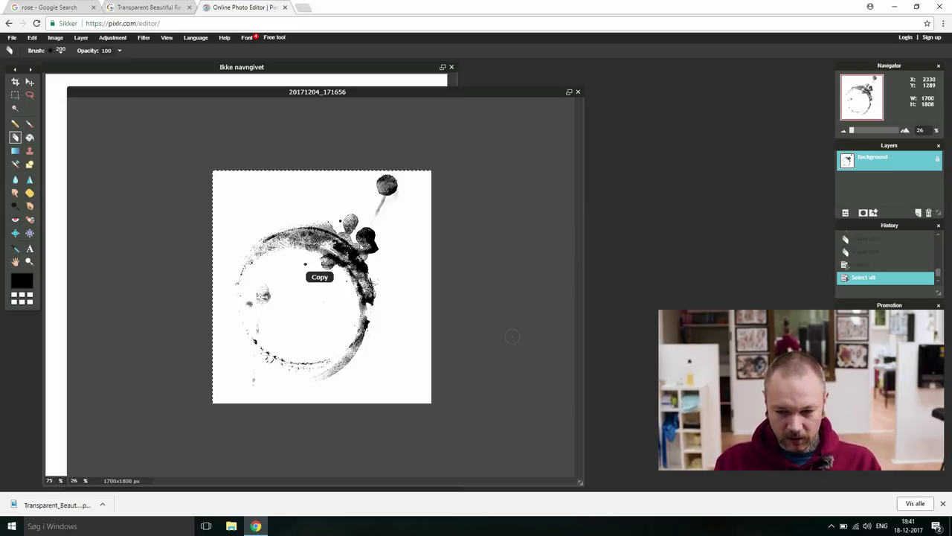
{"action": "left_click", "coordinate": [307, 68]}
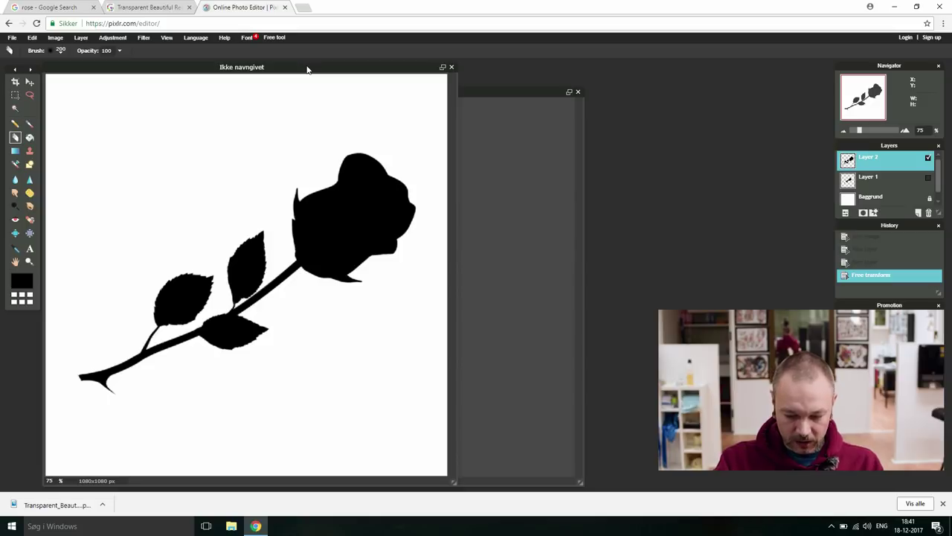
{"action": "key", "text": "ctrl+v"}
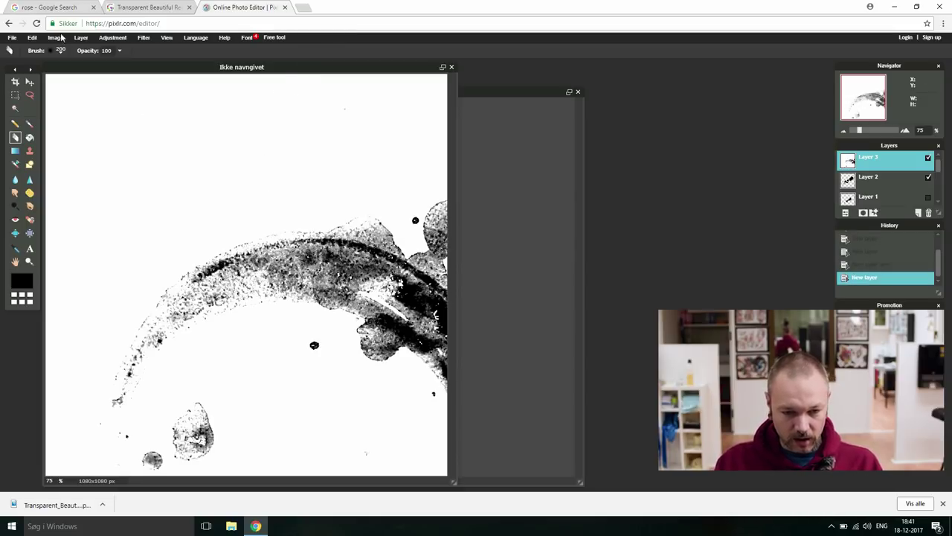
- Resize and reposition the stain layer with Free transform to cover most of the canvas
{"action": "left_click", "coordinate": [111, 37]}
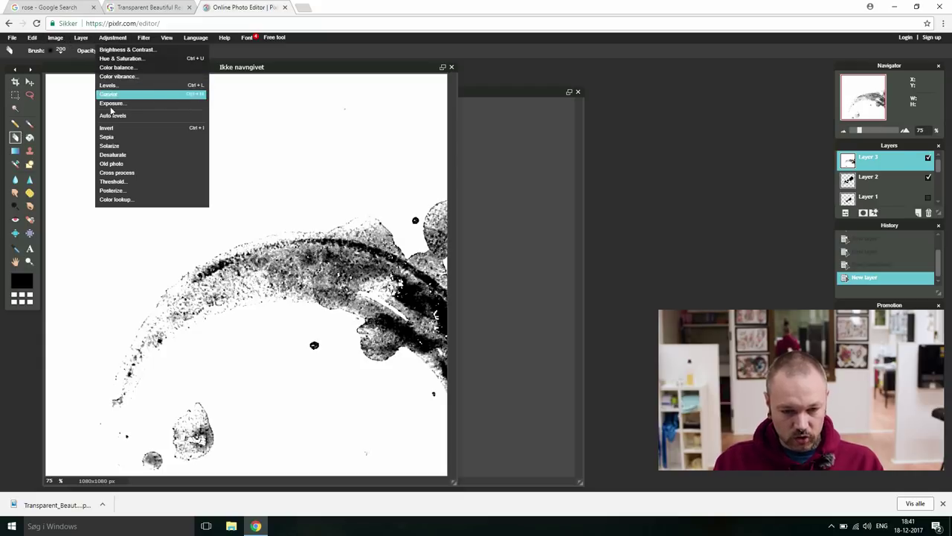
{"action": "left_click", "coordinate": [52, 145]}
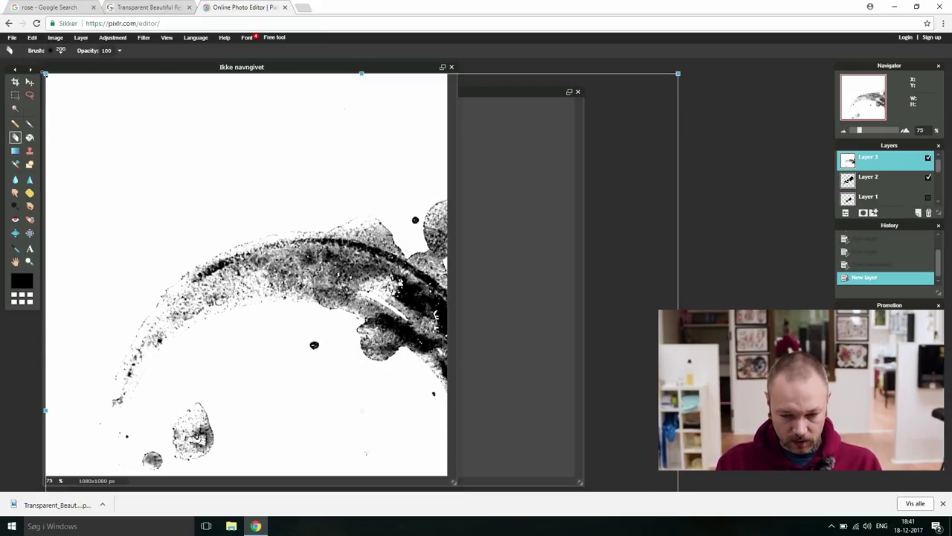
{"action": "left_click_drag", "start_coordinate": [44, 73], "coordinate": [199, 238]}
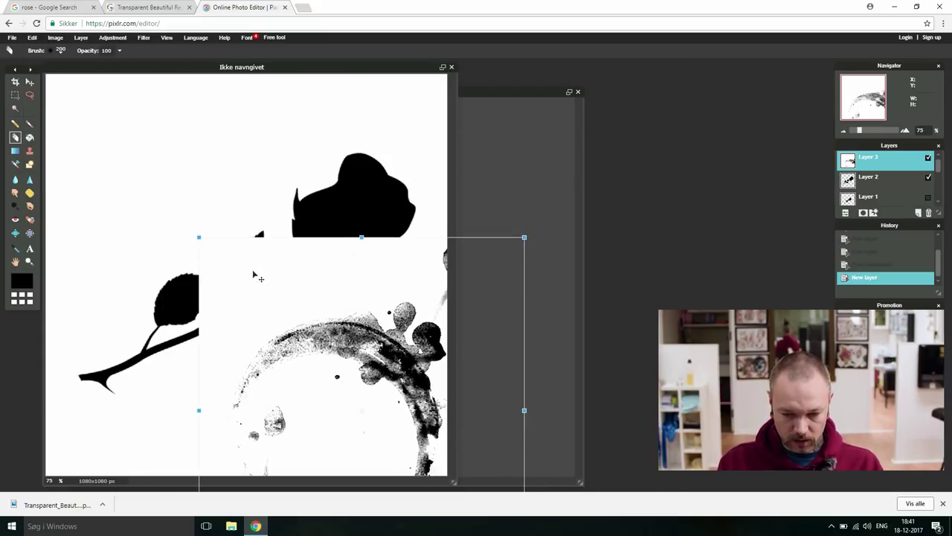
{"action": "left_click_drag", "start_coordinate": [253, 277], "coordinate": [148, 148]}
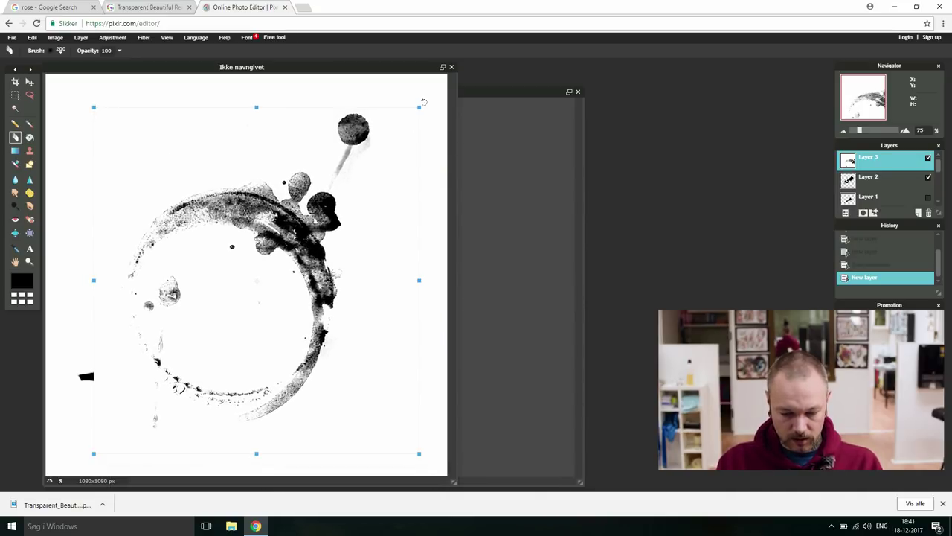
{"action": "left_click_drag", "start_coordinate": [419, 106], "coordinate": [442, 82]}
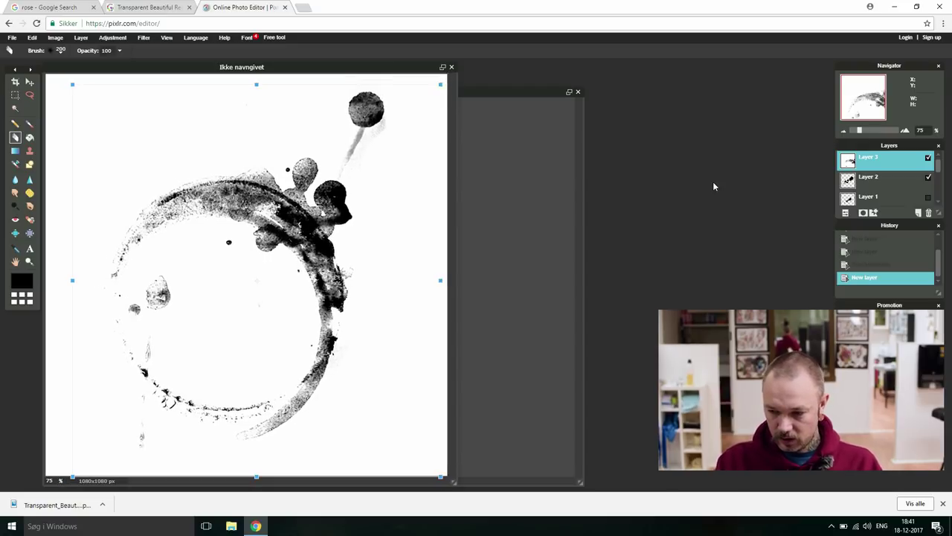
{"action": "key", "text": "Return"}
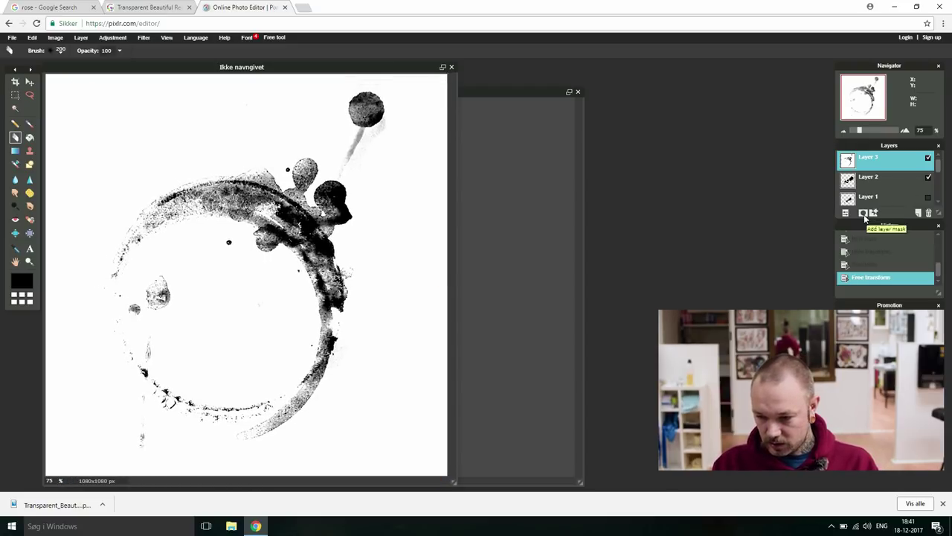
- Set the coffee-stain layer's blend mode to Multiply so the black rose shows through
{"action": "left_click", "coordinate": [845, 214]}
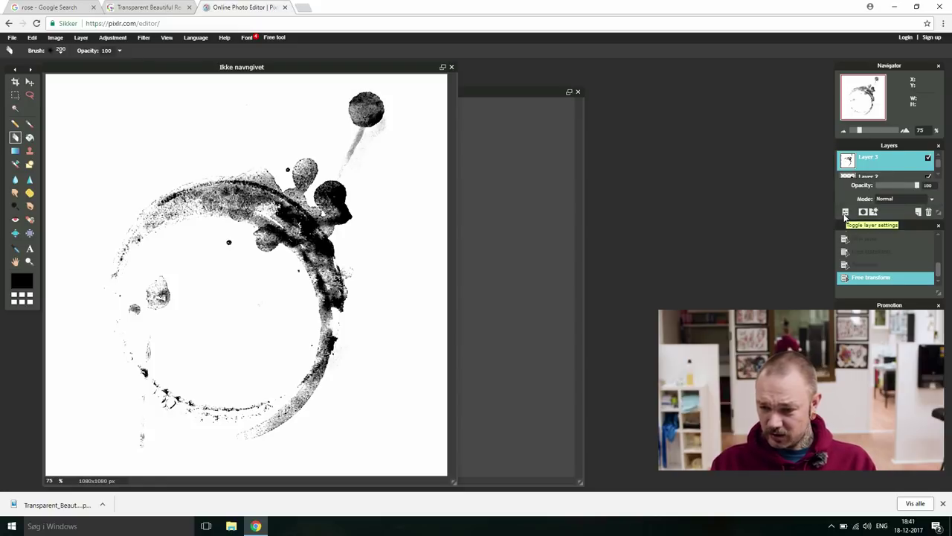
{"action": "left_click", "coordinate": [906, 199]}
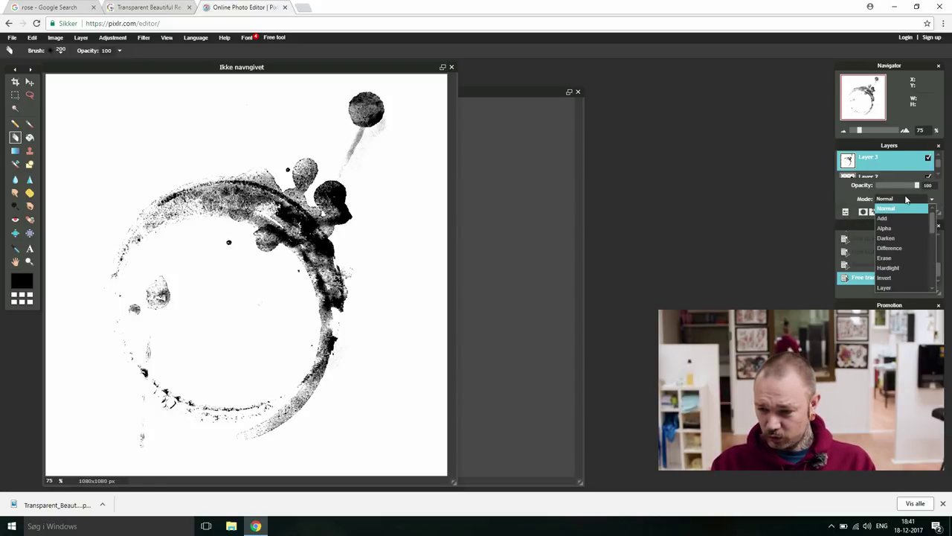
{"action": "scroll", "coordinate": [931, 256], "scroll_direction": "down", "scroll_amount": 1}
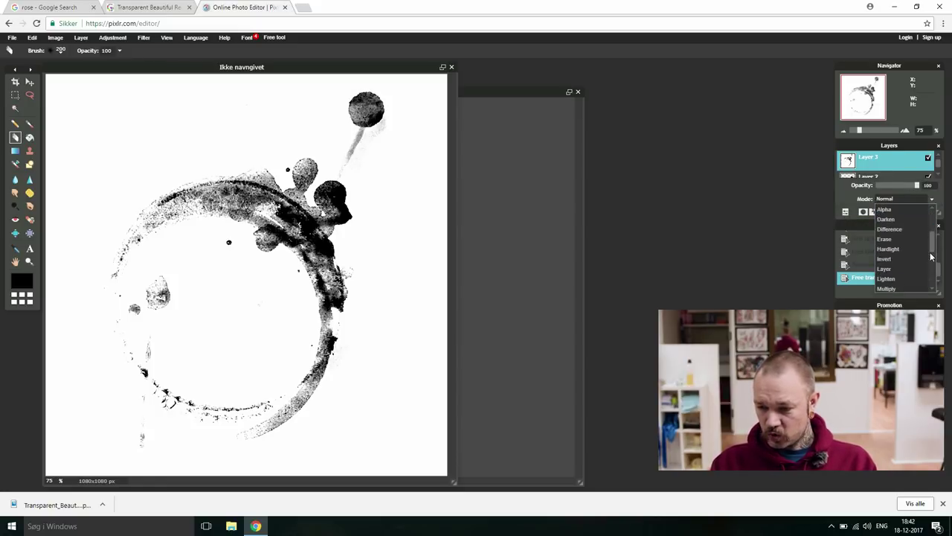
{"action": "left_click_drag", "start_coordinate": [931, 257], "coordinate": [931, 262]}
{"action": "left_click", "coordinate": [892, 273]}
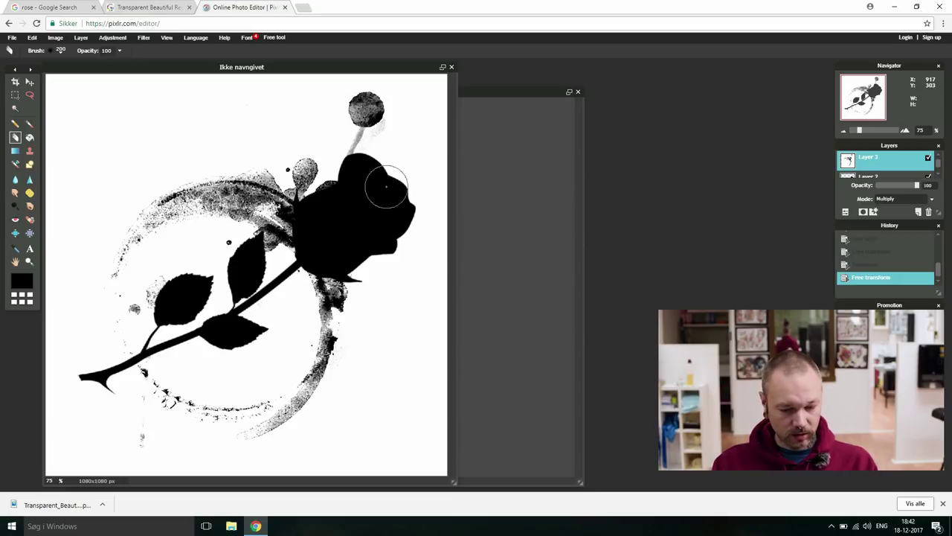
- Rotate the stain ring around the rose with Free transform, leaving the drip below
{"action": "left_click", "coordinate": [32, 37]}
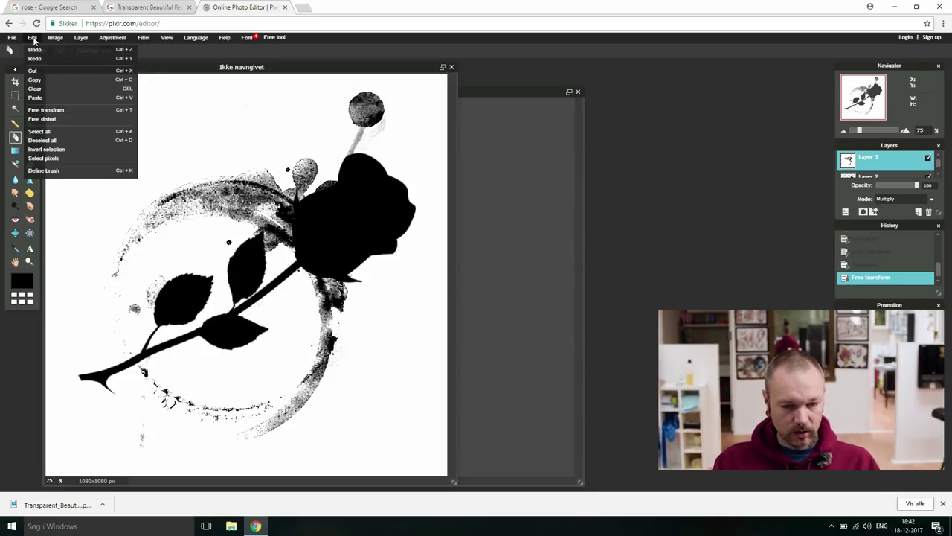
{"action": "left_click", "coordinate": [56, 121]}
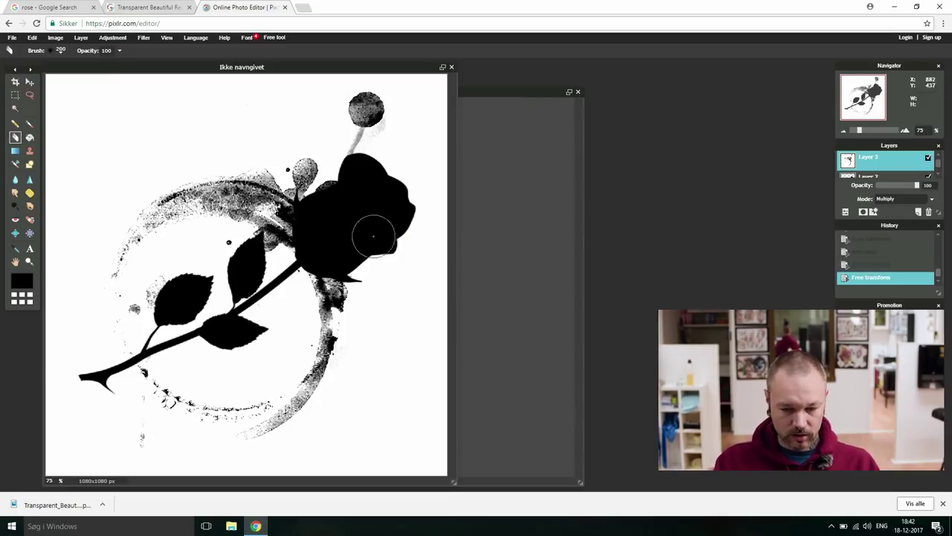
{"action": "left_click", "coordinate": [32, 37]}
{"action": "left_click", "coordinate": [71, 86]}
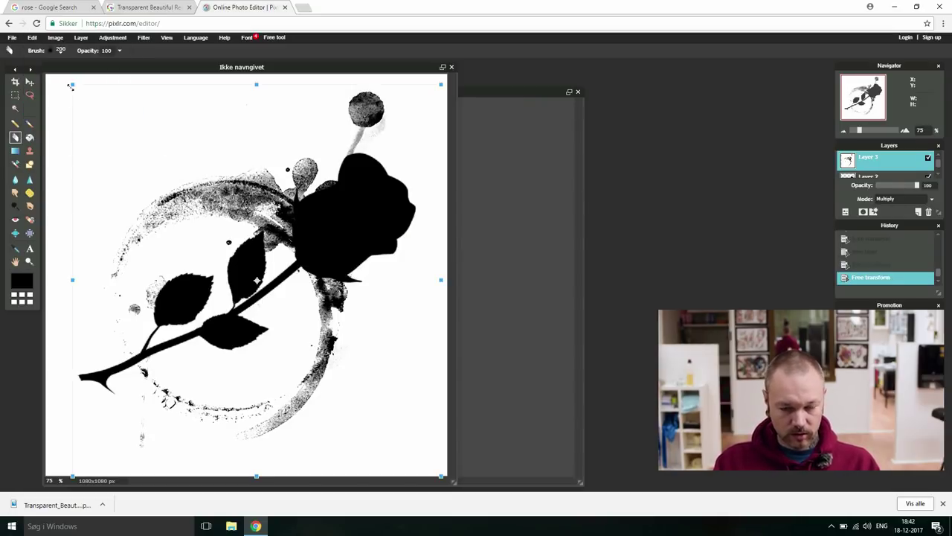
{"action": "left_click_drag", "start_coordinate": [65, 80], "coordinate": [11, 193]}
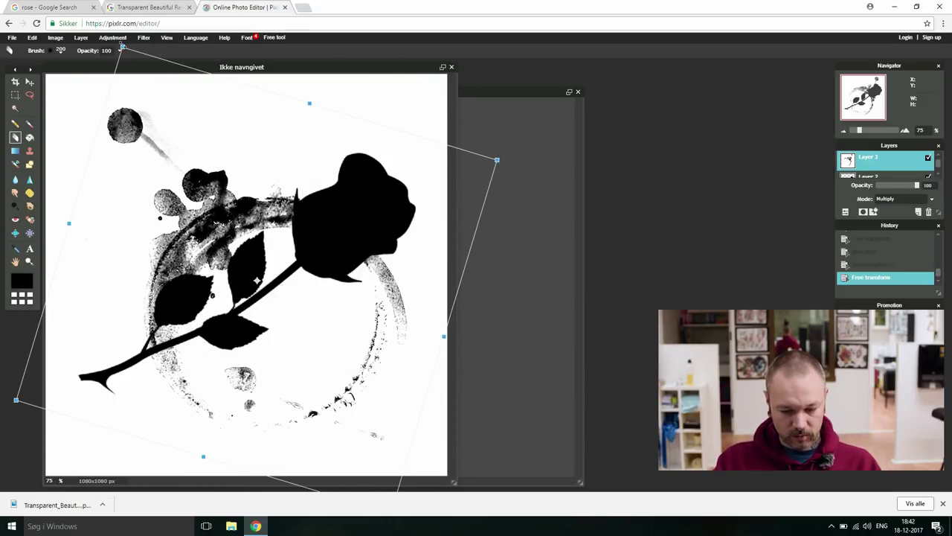
{"action": "left_click_drag", "start_coordinate": [122, 48], "coordinate": [2, 442]}
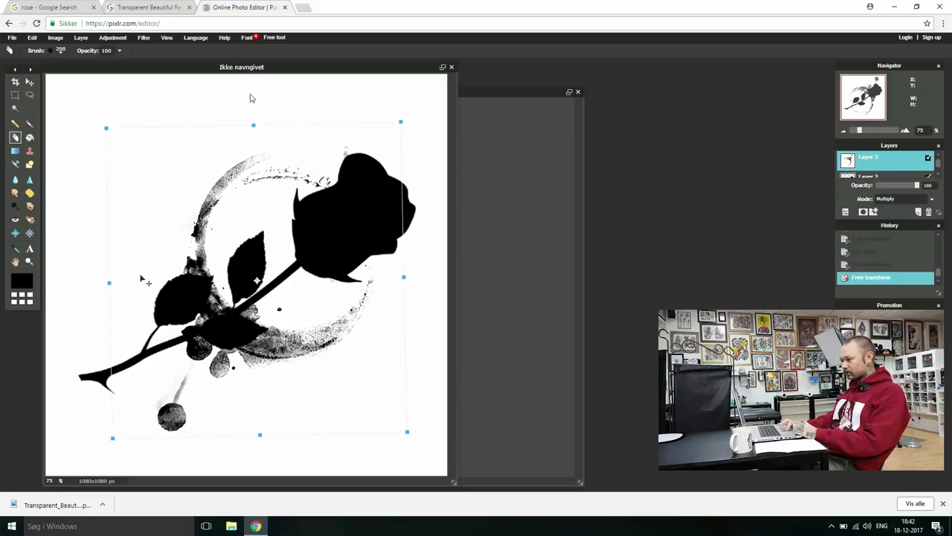
- Apply the rotation and save the design as JPEG 'hip design for instagram' on the desktop
{"action": "key", "text": "Return"}
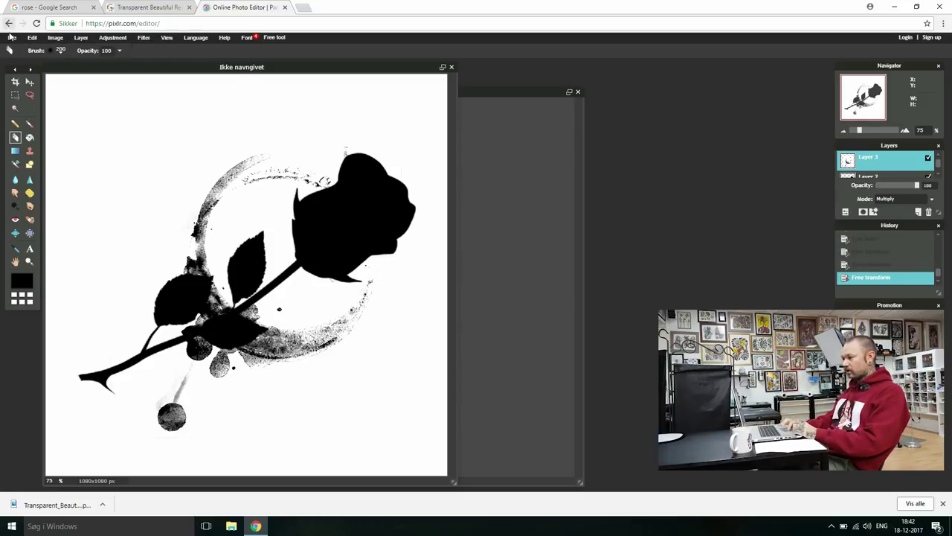
{"action": "left_click", "coordinate": [11, 37]}
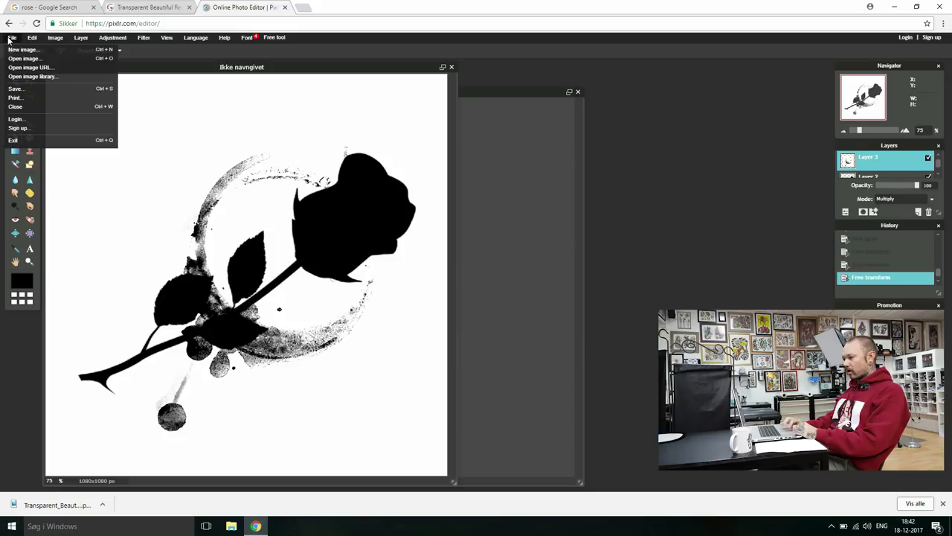
{"action": "left_click", "coordinate": [26, 89]}
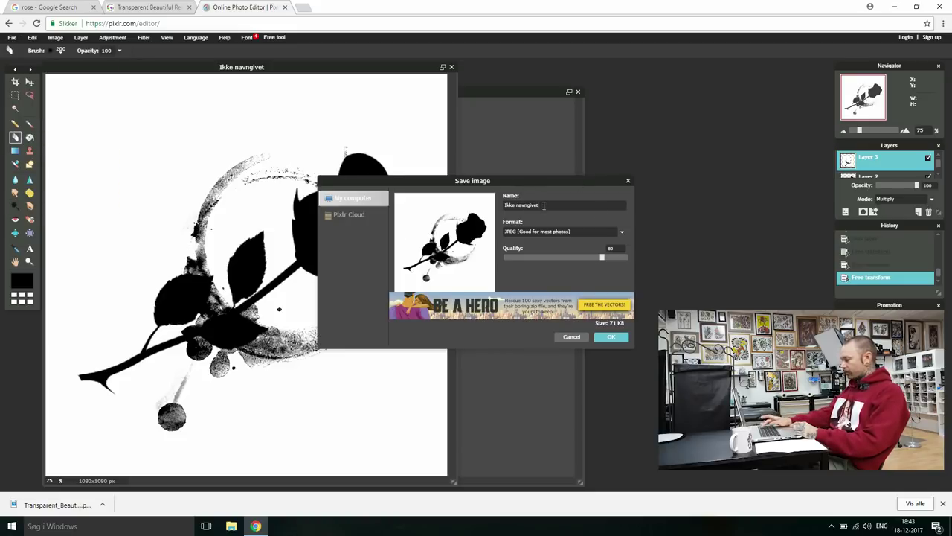
{"action": "key", "text": "BackSpace"}
{"action": "key", "text": "BackSpace"}
{"action": "key", "text": "BackSpace"}
{"action": "key", "text": "BackSpace"}
{"action": "key", "text": "BackSpace"}
{"action": "key", "text": "BackSpace"}
{"action": "key", "text": "BackSpace"}
{"action": "key", "text": "BackSpace"}
{"action": "key", "text": "BackSpace"}
{"action": "key", "text": "BackSpace"}
{"action": "key", "text": "BackSpace"}
{"action": "key", "text": "BackSpace"}
{"action": "key", "text": "BackSpace"}
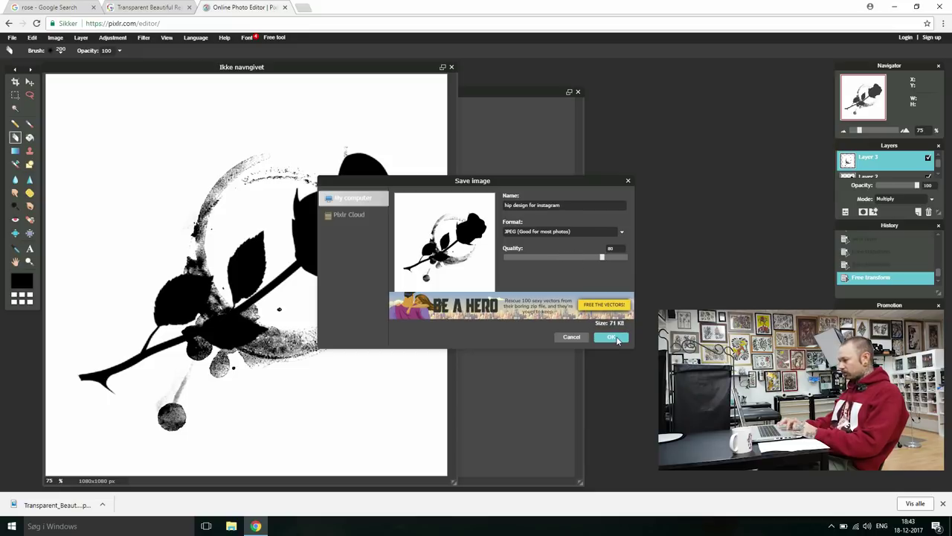
{"action": "left_click", "coordinate": [614, 338]}
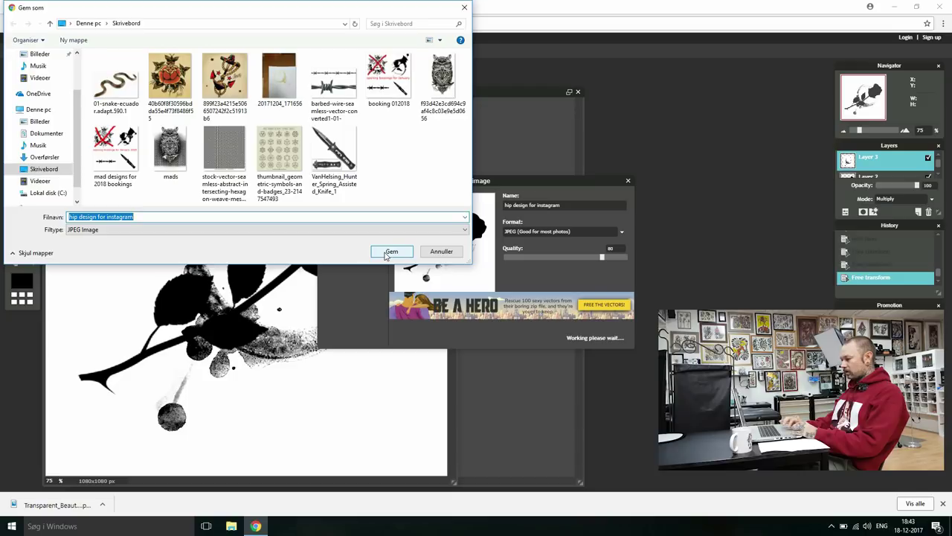
{"action": "left_click", "coordinate": [391, 252]}
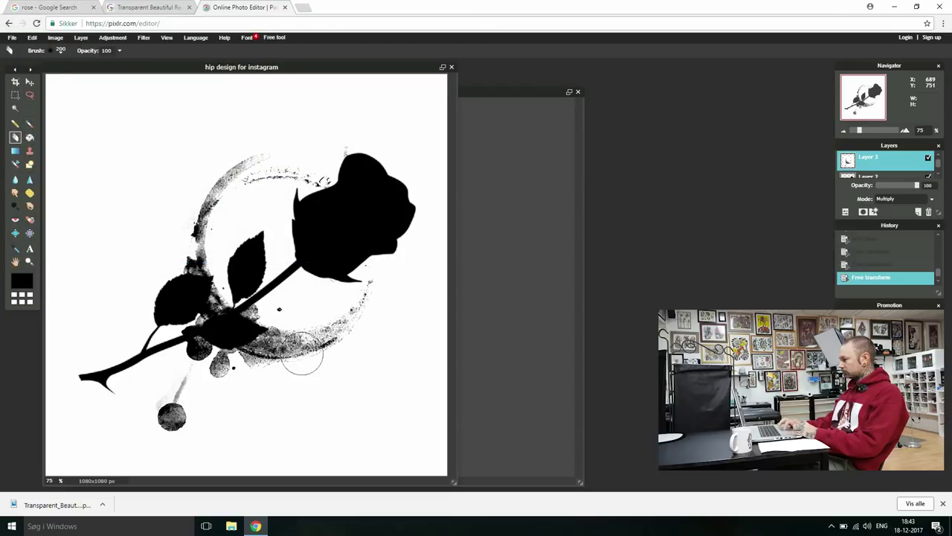
- Minimize Chrome and open 'hip design for instagram.jpg' from the desktop in Photos
{"action": "left_click", "coordinate": [897, 8]}
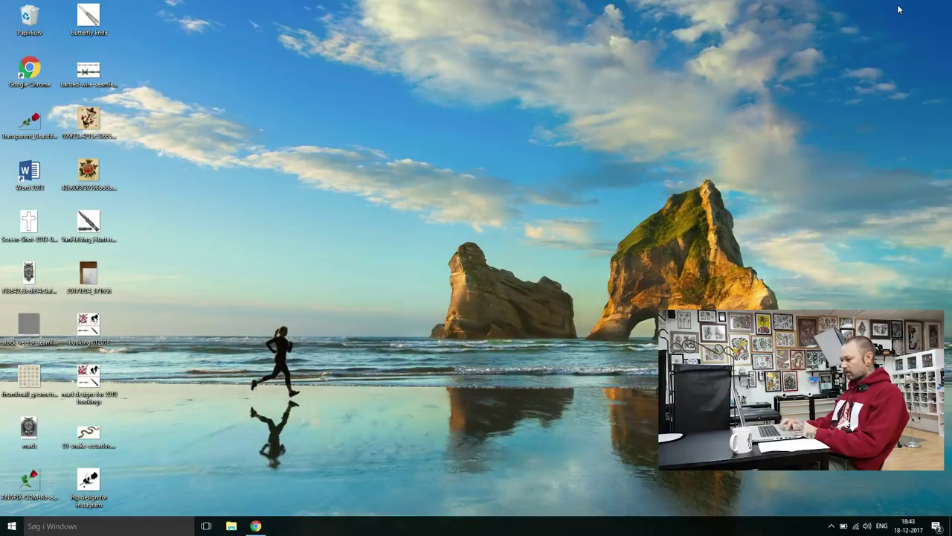
{"action": "double_click", "coordinate": [95, 485]}
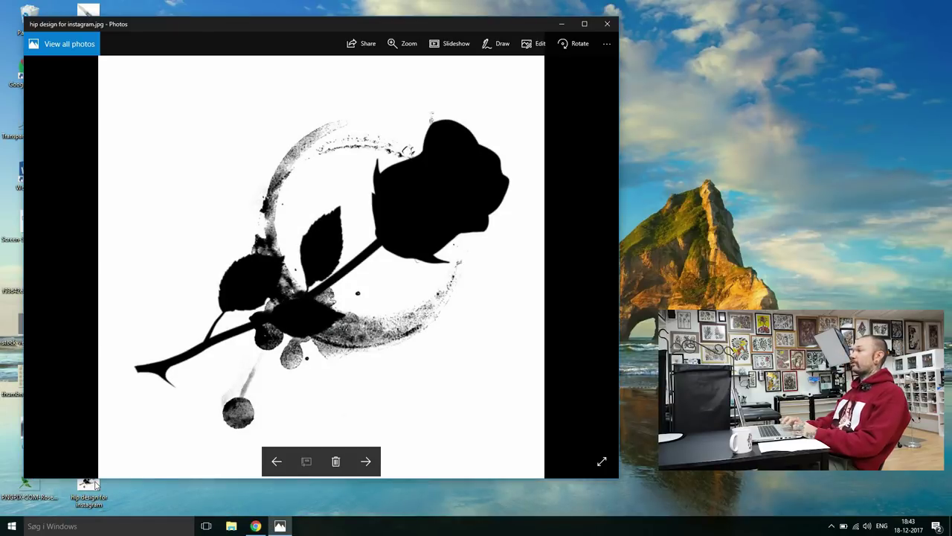